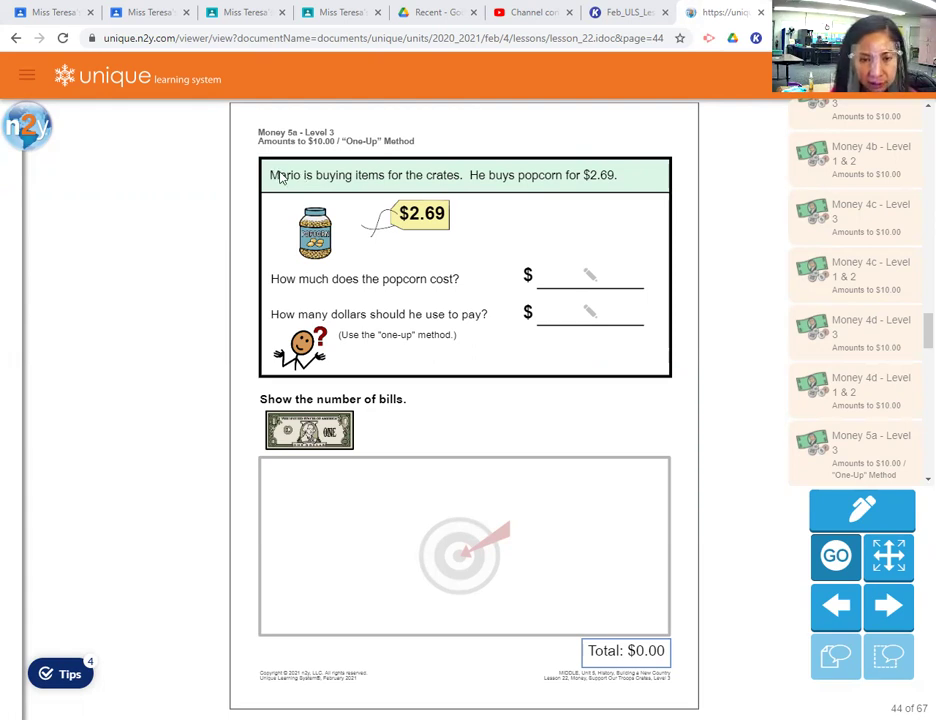
- Have the sentence, question and $2.69 price read aloud, then enter 2.69 as the popcorn cost
{"action": "left_click", "coordinate": [282, 177]}
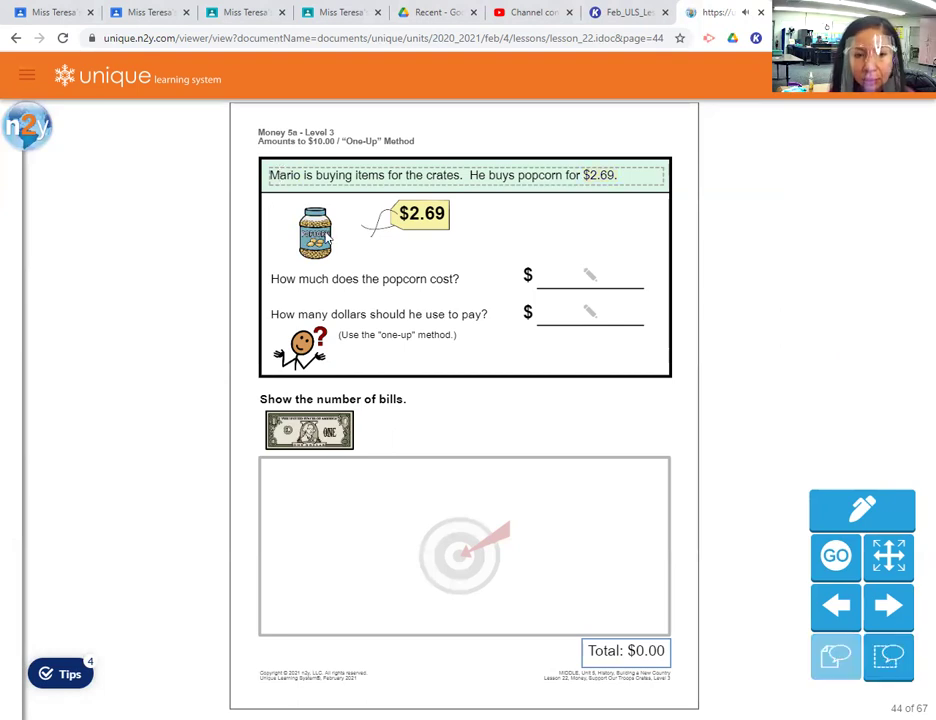
{"action": "left_click", "coordinate": [312, 285]}
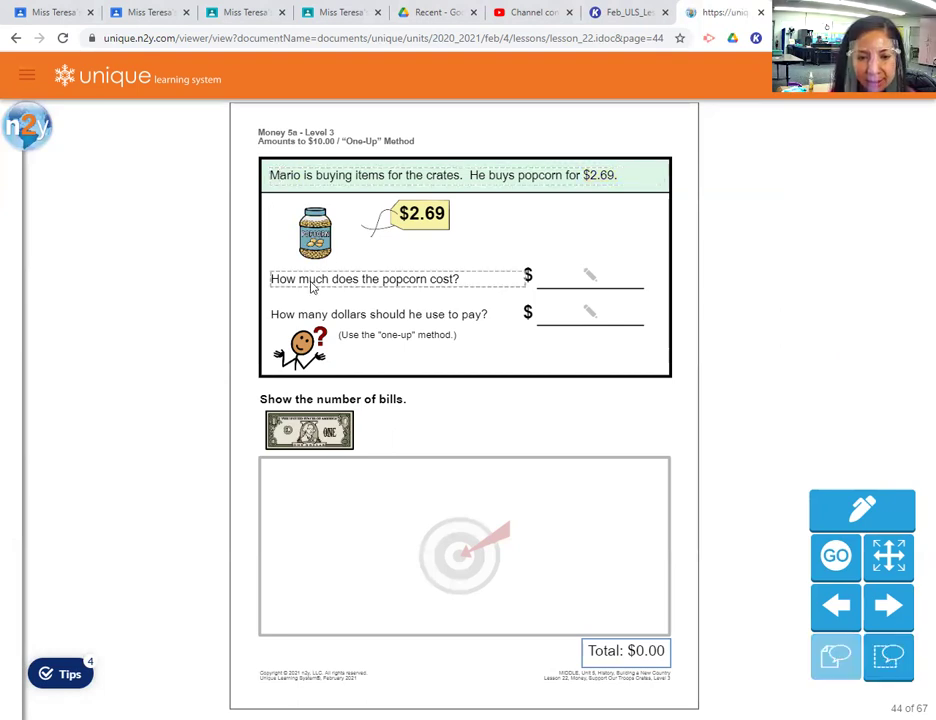
{"action": "left_click", "coordinate": [428, 224]}
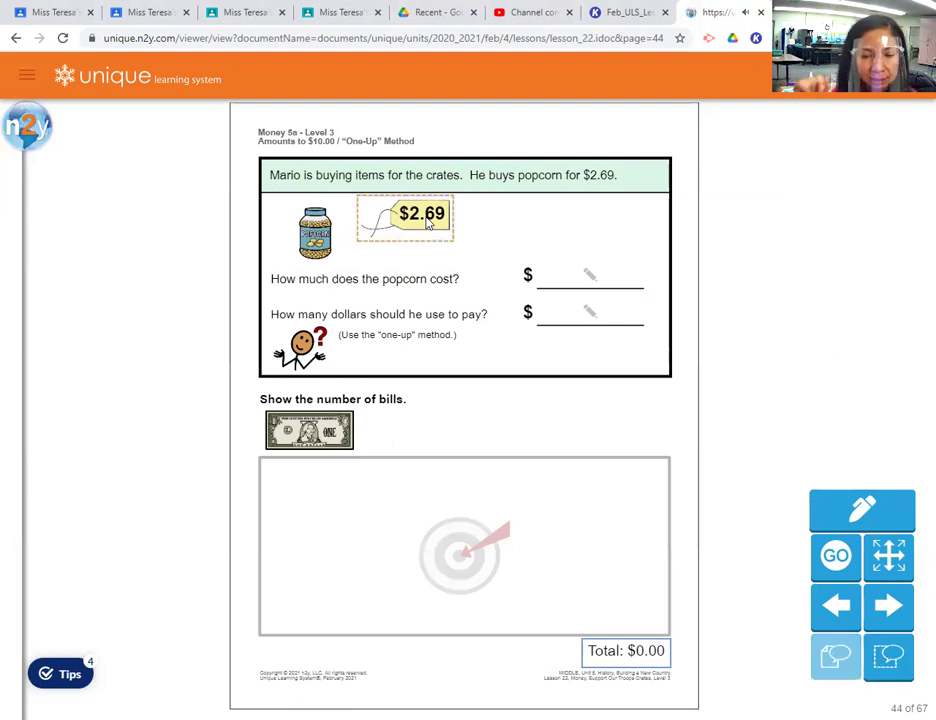
{"action": "left_click", "coordinate": [597, 272]}
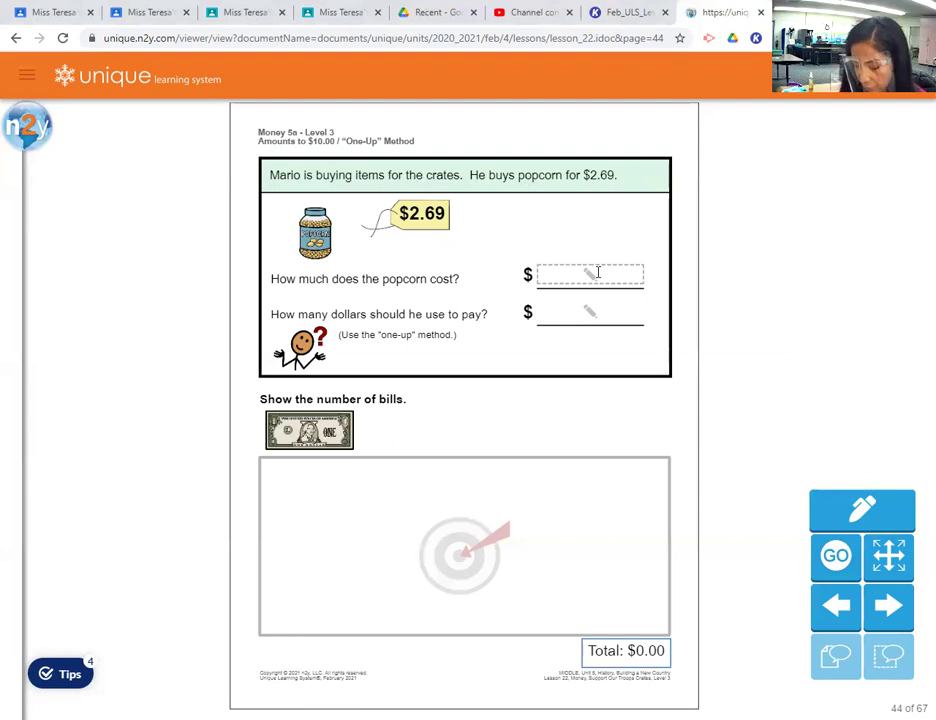
{"action": "type", "text": "2.69"}
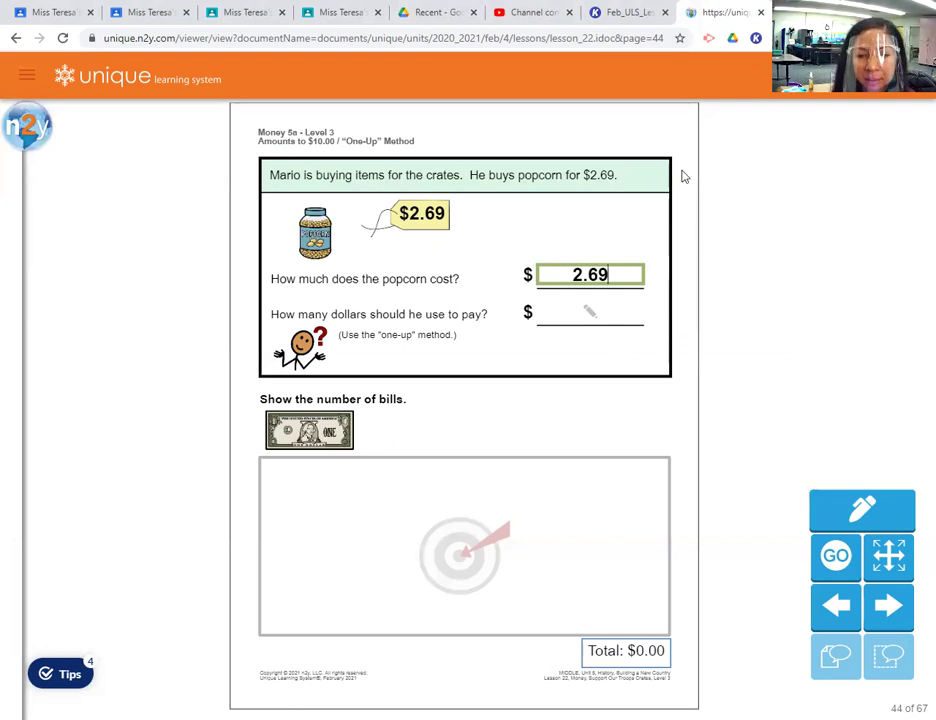
- In Kami, handwrite 2.69 on the popcorn cost line, redrawing a bad 6, then return to n2y
{"action": "left_click", "coordinate": [616, 20]}
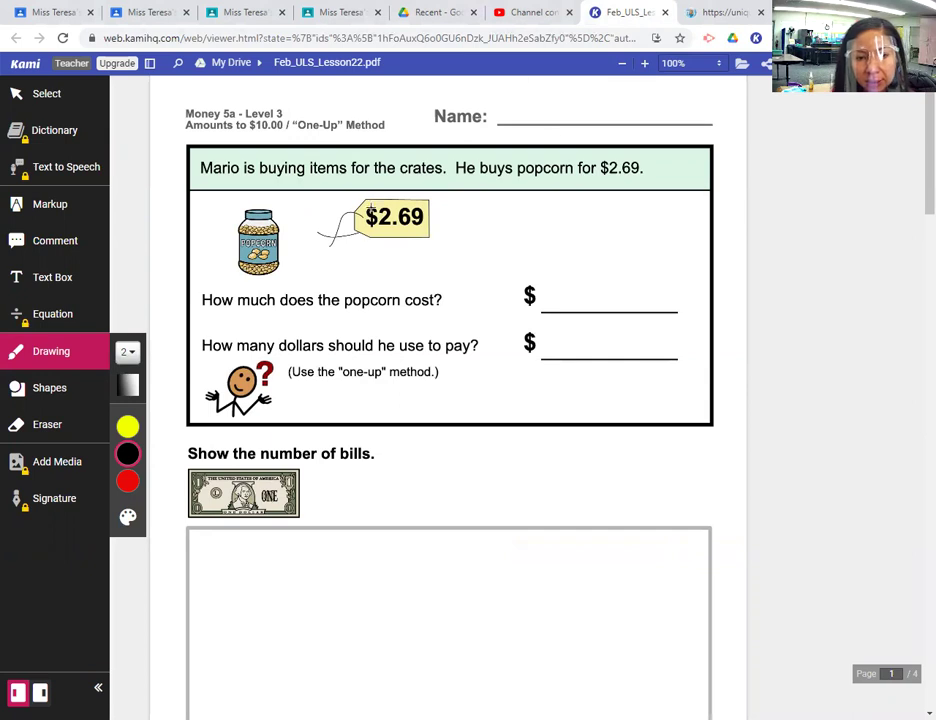
{"action": "mouse_move", "coordinate": [557, 276]}
{"action": "left_mouse_down"}
{"action": "mouse_move", "coordinate": [583, 269]}
{"action": "mouse_move", "coordinate": [567, 301]}
{"action": "mouse_move", "coordinate": [589, 302]}
{"action": "left_mouse_up"}
{"action": "left_click", "coordinate": [612, 298]}
{"action": "mouse_move", "coordinate": [633, 272]}
{"action": "left_mouse_down"}
{"action": "mouse_move", "coordinate": [616, 322]}
{"action": "mouse_move", "coordinate": [614, 303]}
{"action": "left_mouse_up"}
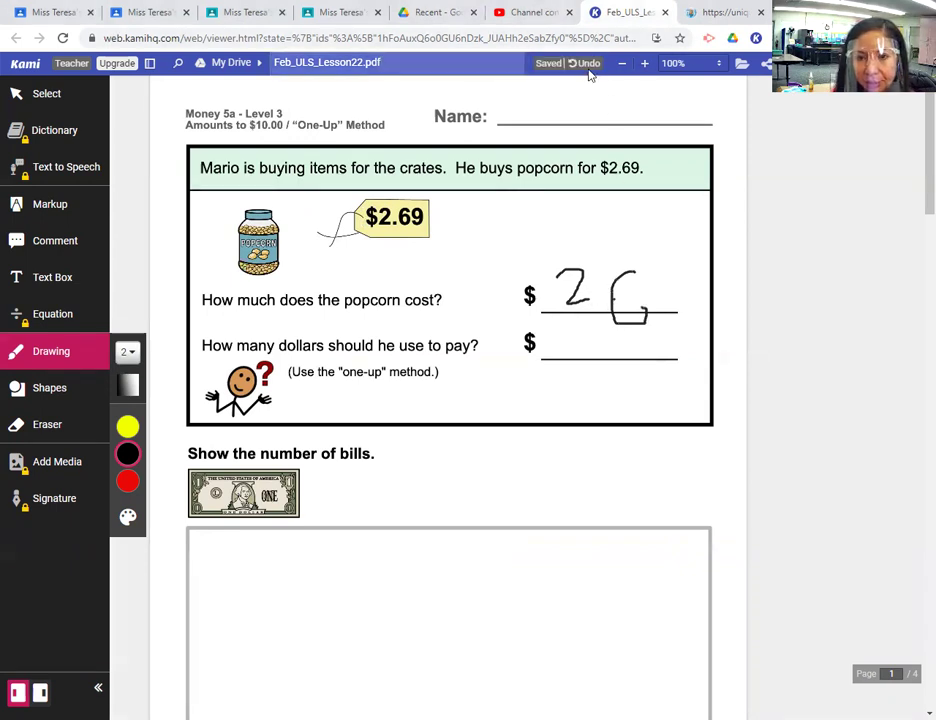
{"action": "left_click", "coordinate": [590, 64]}
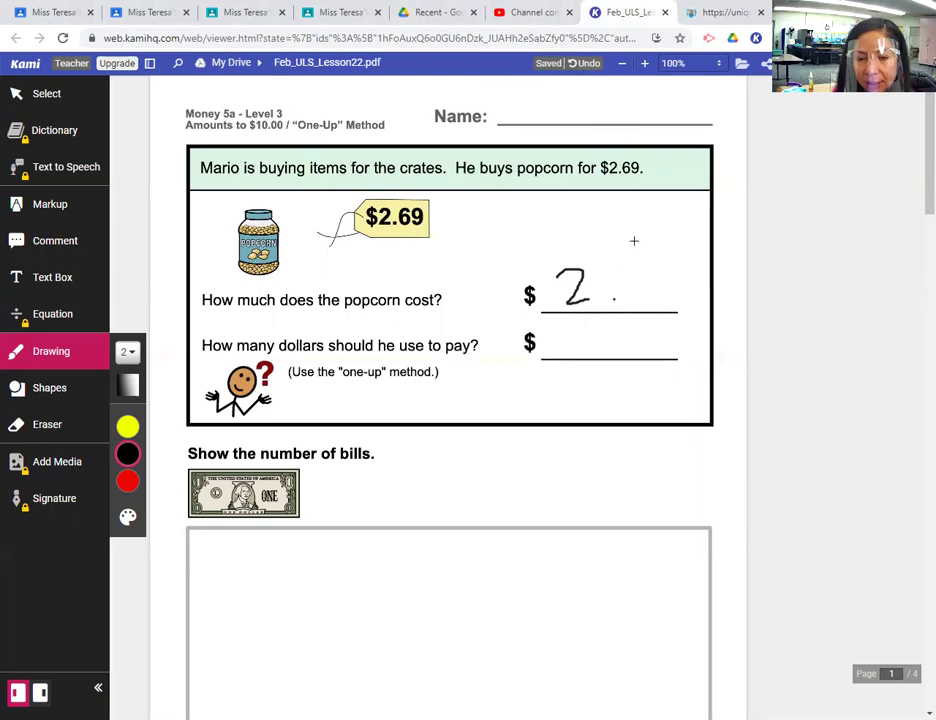
{"action": "mouse_move", "coordinate": [646, 265]}
{"action": "left_mouse_down"}
{"action": "mouse_move", "coordinate": [635, 290]}
{"action": "mouse_move", "coordinate": [647, 300]}
{"action": "mouse_move", "coordinate": [637, 288]}
{"action": "mouse_move", "coordinate": [673, 272]}
{"action": "mouse_move", "coordinate": [664, 286]}
{"action": "mouse_move", "coordinate": [672, 312]}
{"action": "left_mouse_up"}
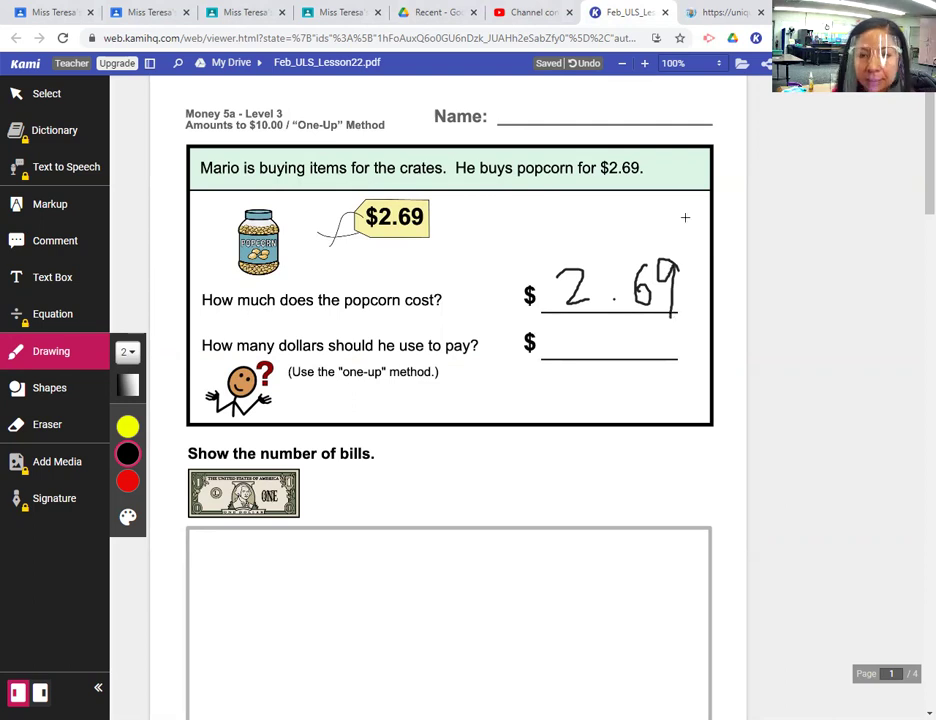
{"action": "left_click", "coordinate": [690, 10]}
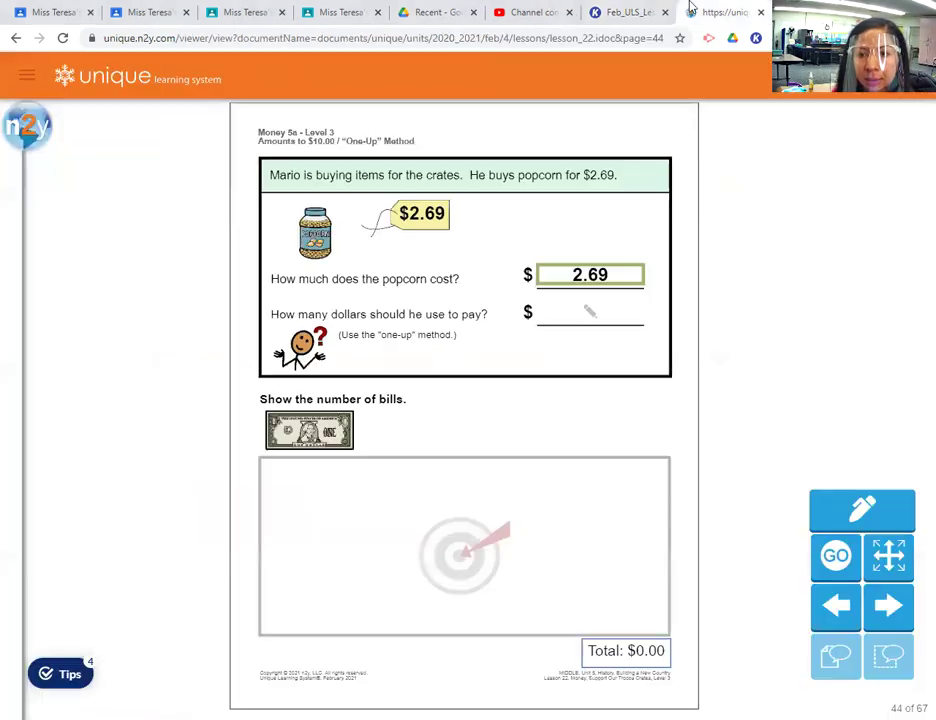
- Hear 'How many dollars should he use to pay?' read aloud, then go to the Kami worksheet
{"action": "left_click", "coordinate": [358, 316]}
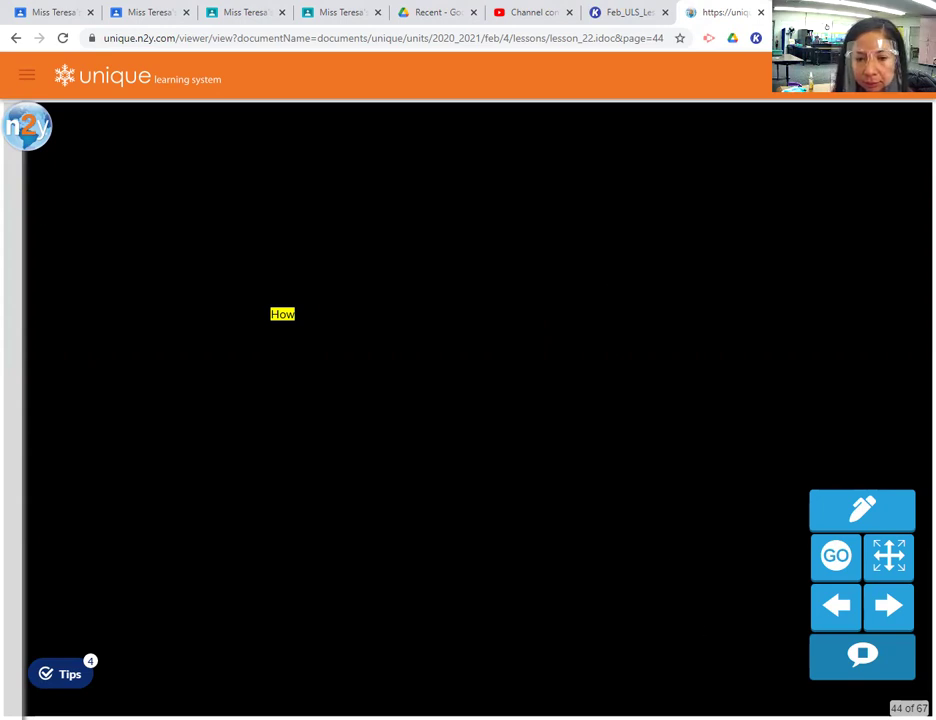
{"action": "left_click", "coordinate": [606, 10]}
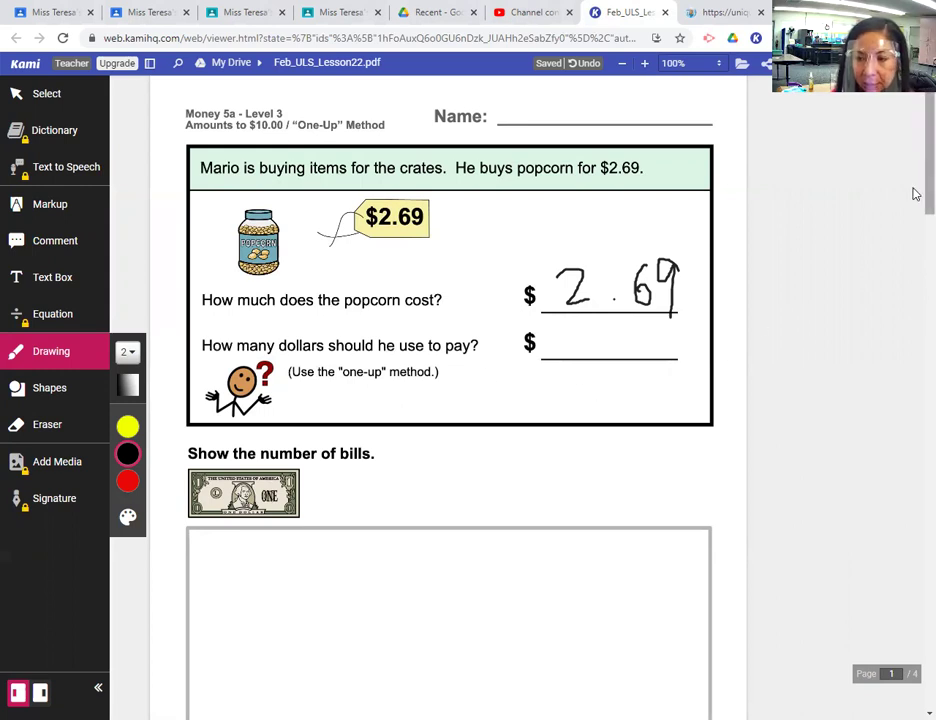
- Draw three rectangles side by side in Kami's bills box to stand for dollar bills
{"action": "scroll", "coordinate": [913, 196], "scroll_direction": "down", "scroll_amount": 2}
{"action": "scroll", "coordinate": [916, 205], "scroll_direction": "up", "scroll_amount": 1}
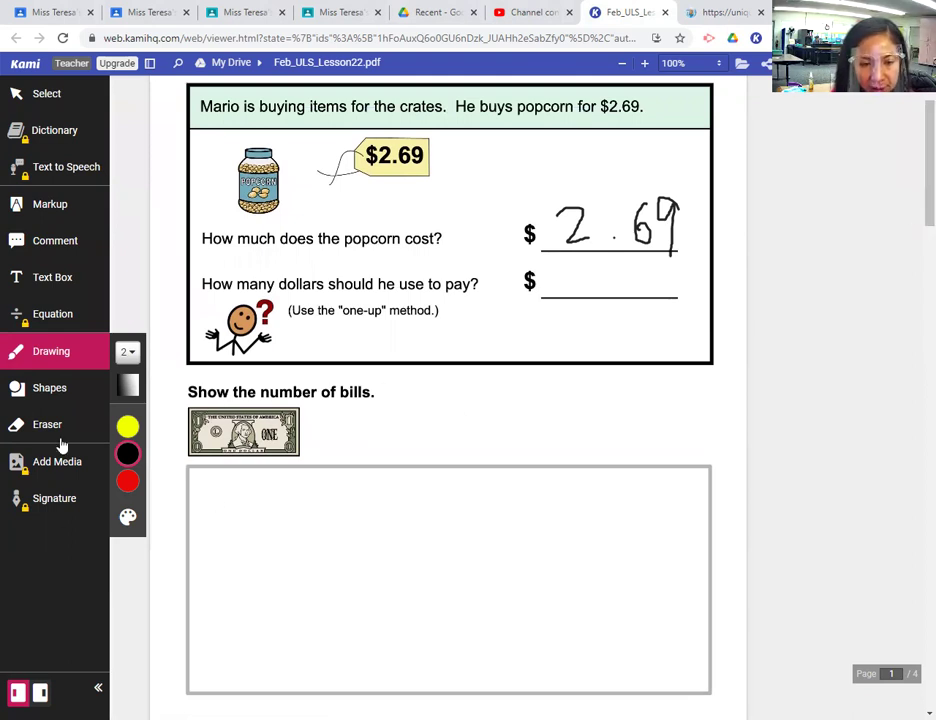
{"action": "left_click", "coordinate": [32, 396]}
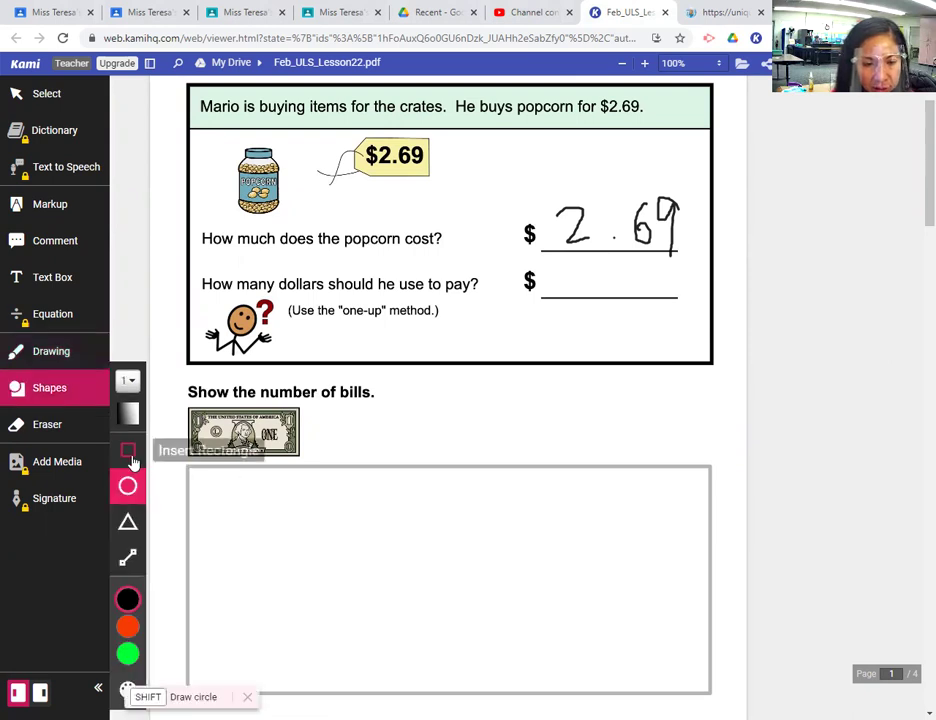
{"action": "left_click", "coordinate": [128, 451]}
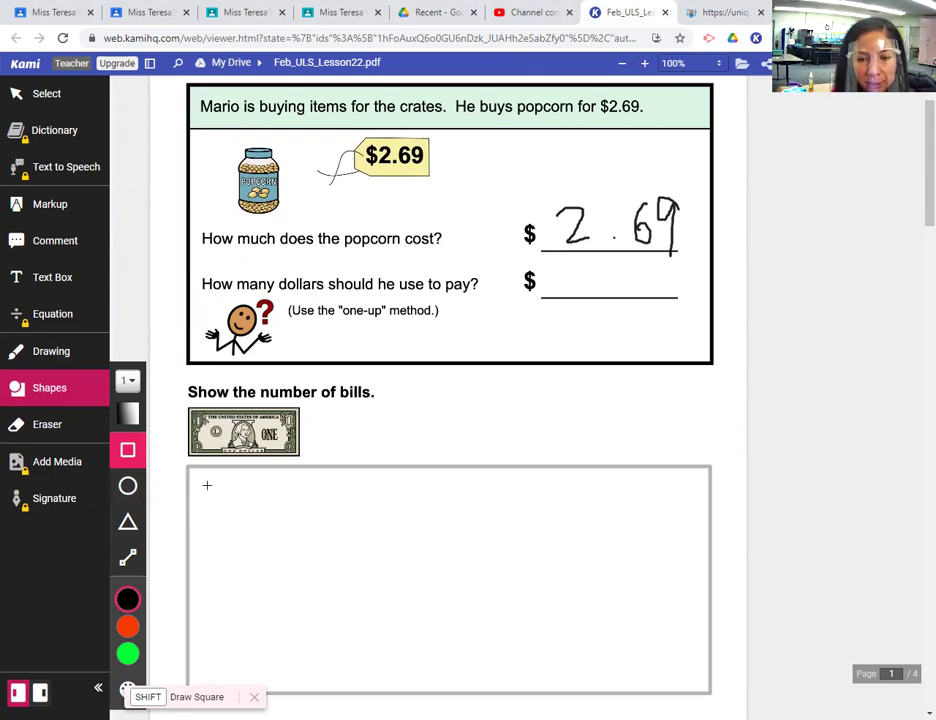
{"action": "left_click_drag", "start_coordinate": [207, 485], "coordinate": [295, 517]}
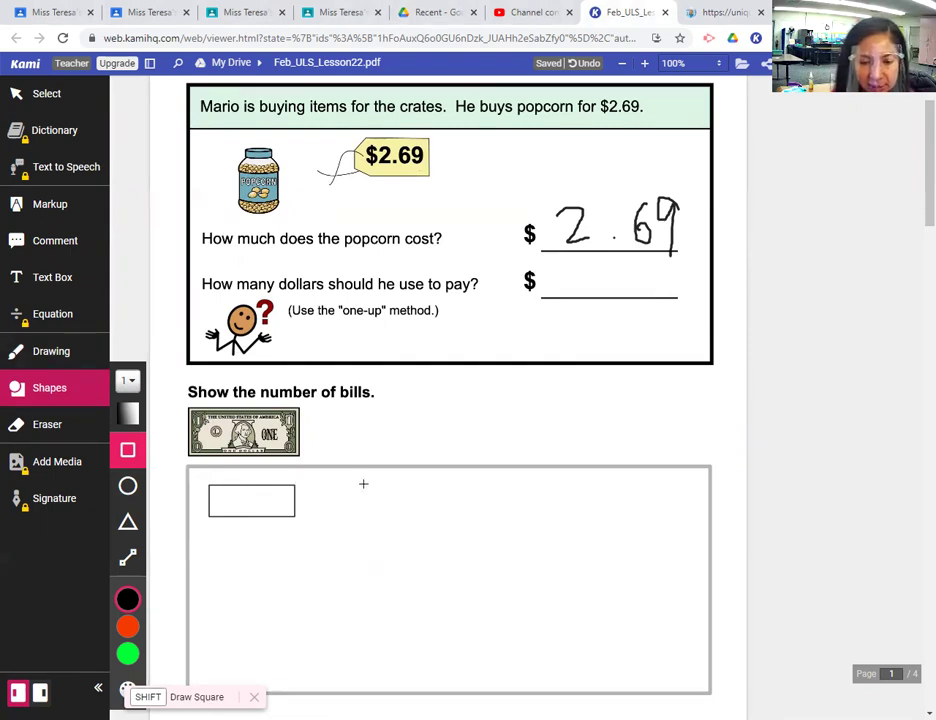
{"action": "left_click_drag", "start_coordinate": [325, 487], "coordinate": [411, 518]}
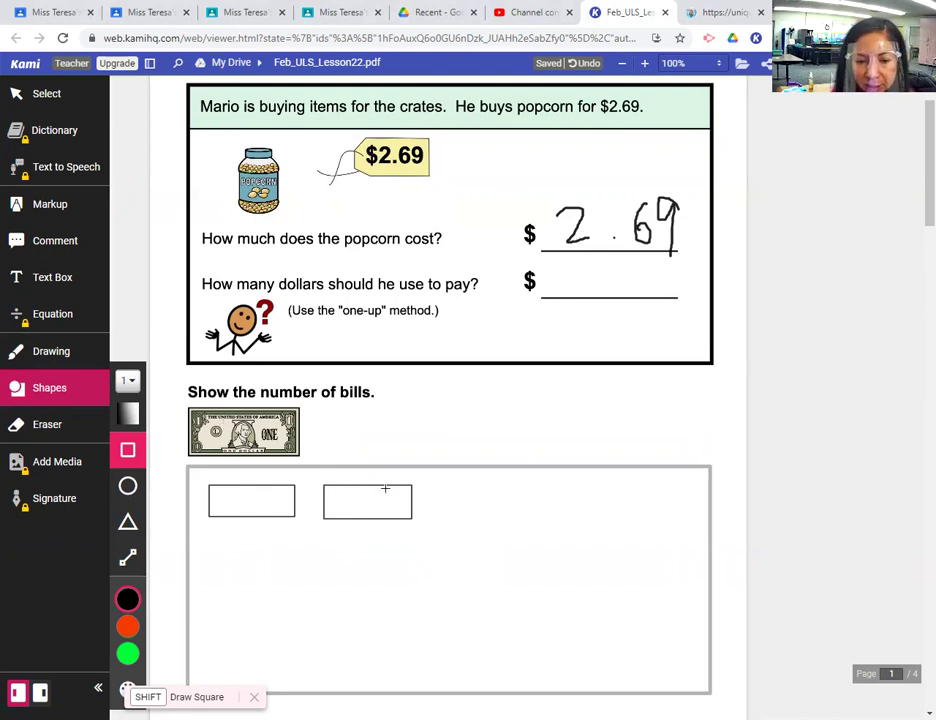
{"action": "left_click_drag", "start_coordinate": [443, 492], "coordinate": [543, 533]}
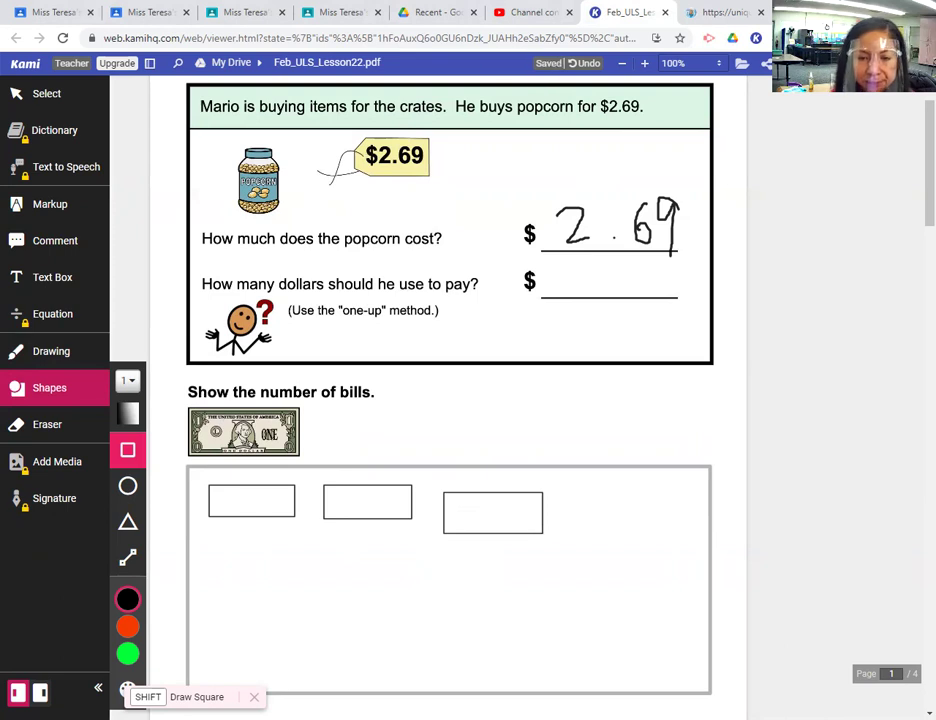
{"action": "scroll", "coordinate": [913, 253], "scroll_direction": "down", "scroll_amount": 4}
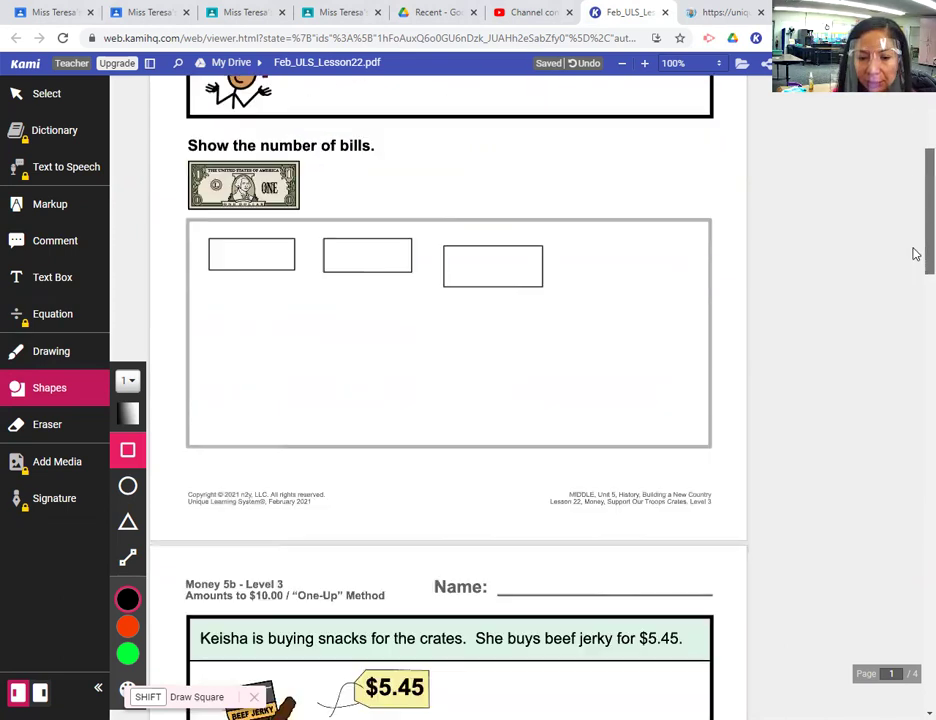
{"action": "scroll", "coordinate": [913, 265], "scroll_direction": "up", "scroll_amount": 1}
{"action": "scroll", "coordinate": [913, 215], "scroll_direction": "up", "scroll_amount": 3}
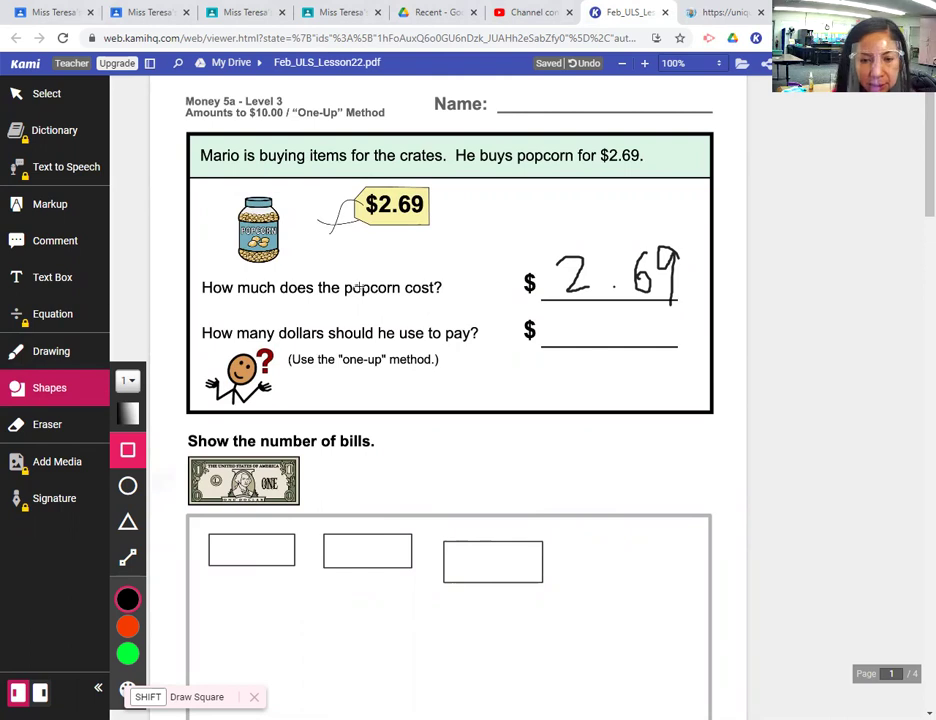
- Handwrite 3.00 on Kami's dollars-to-pay line with the freehand pen
{"action": "left_click", "coordinate": [50, 362]}
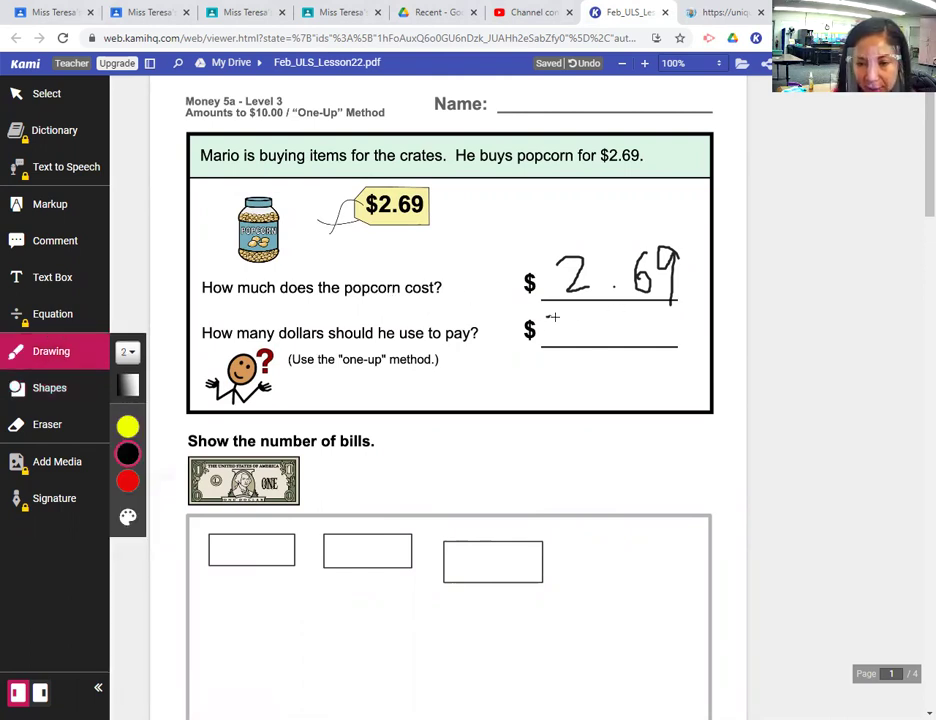
{"action": "left_click_drag", "start_coordinate": [552, 317], "coordinate": [557, 352]}
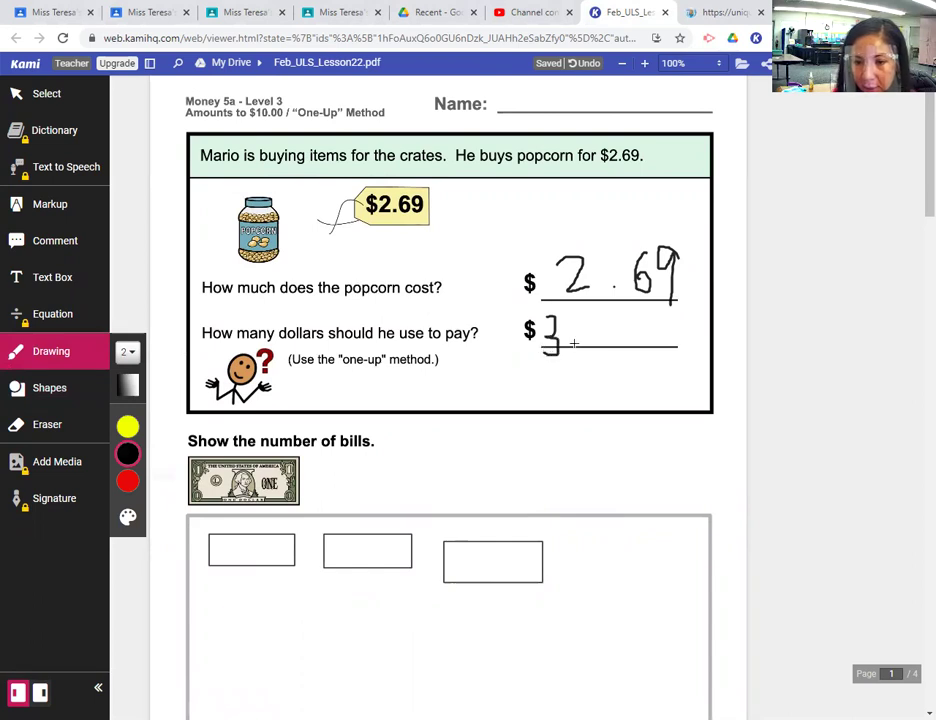
{"action": "left_click", "coordinate": [573, 332]}
{"action": "mouse_move", "coordinate": [605, 322]}
{"action": "left_mouse_down"}
{"action": "mouse_move", "coordinate": [595, 353]}
{"action": "mouse_move", "coordinate": [602, 323]}
{"action": "mouse_move", "coordinate": [619, 353]}
{"action": "mouse_move", "coordinate": [639, 332]}
{"action": "mouse_move", "coordinate": [620, 322]}
{"action": "left_mouse_up"}
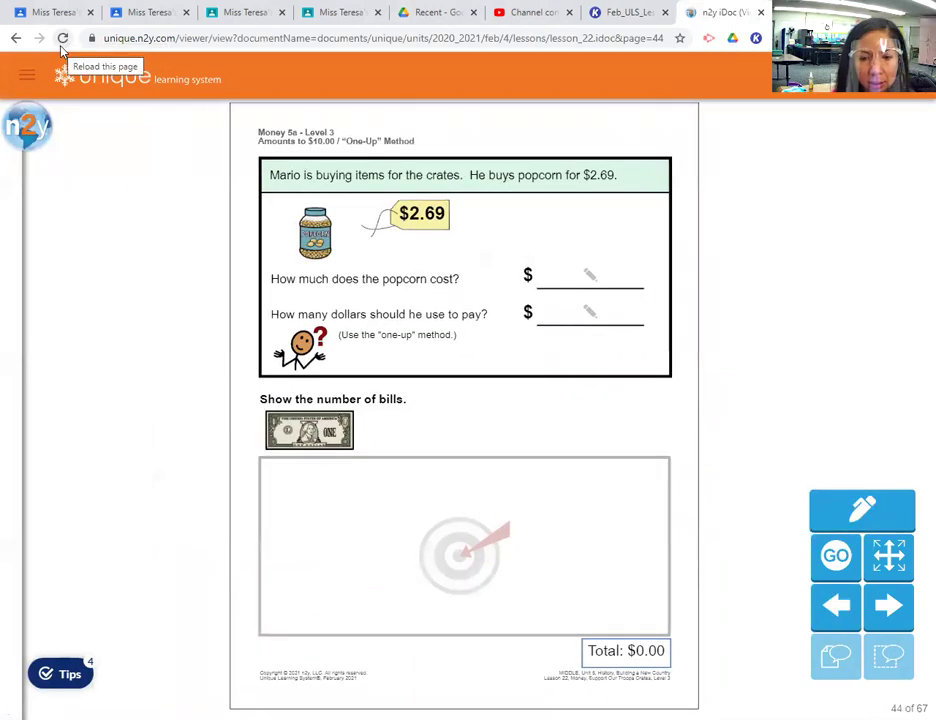
- Enter cost 2.69, drag three one-dollar bills totalling $3.00, and answer 3.00 dollars to pay
{"action": "left_click", "coordinate": [539, 276]}
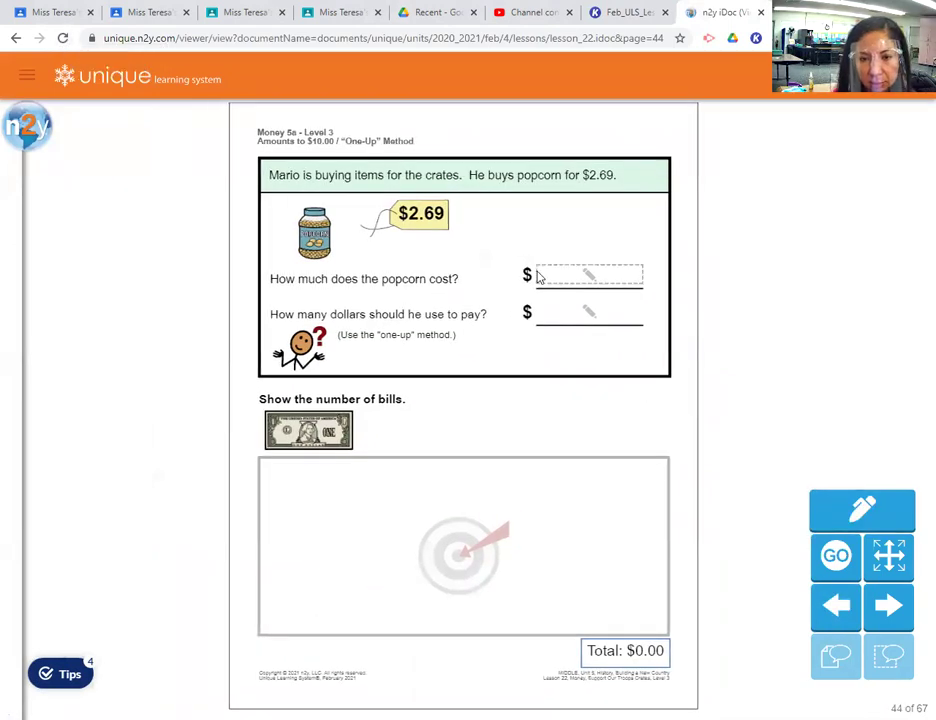
{"action": "type", "text": "2.69"}
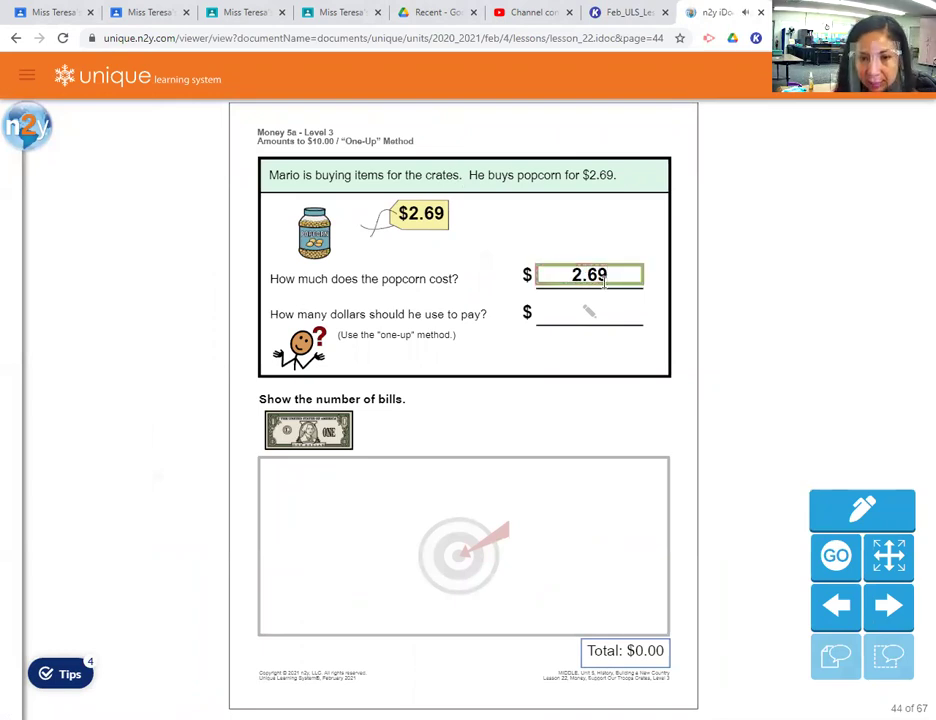
{"action": "left_click_drag", "start_coordinate": [310, 431], "coordinate": [325, 510]}
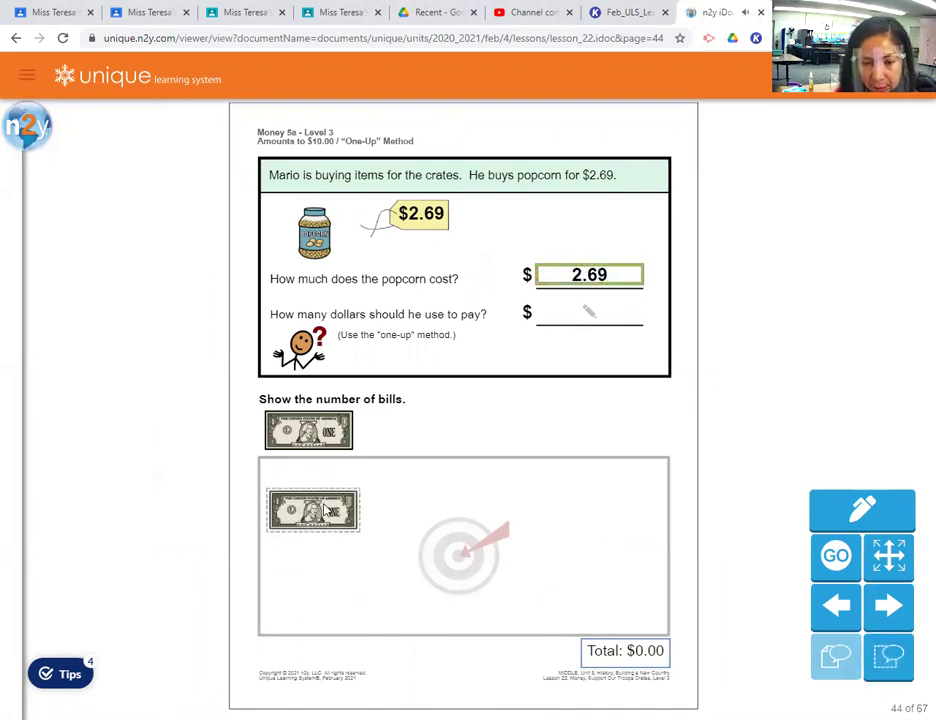
{"action": "left_click_drag", "start_coordinate": [342, 435], "coordinate": [441, 517]}
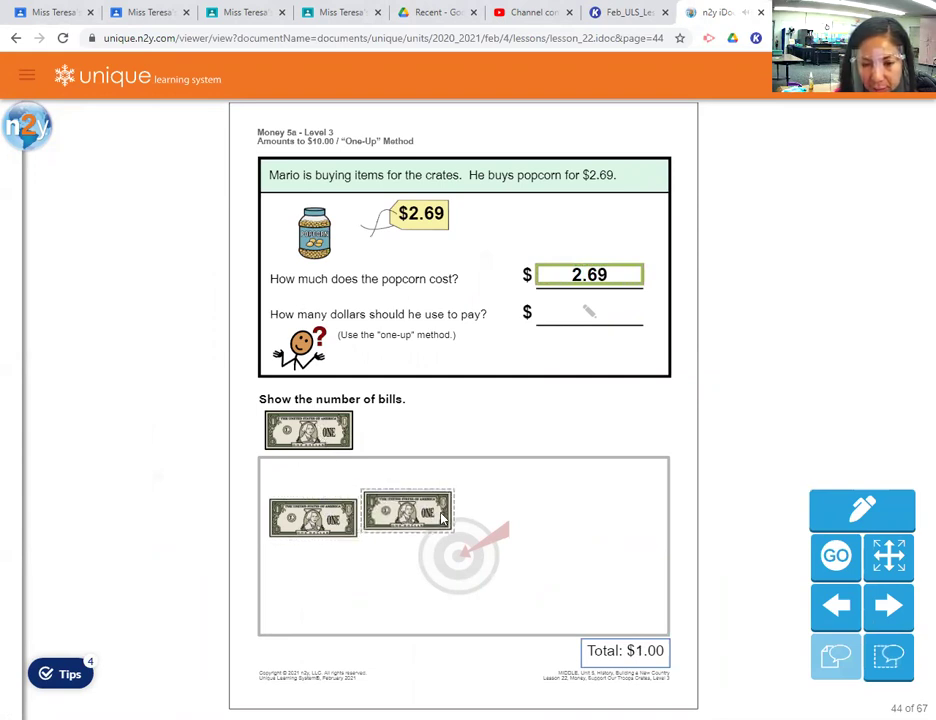
{"action": "left_click_drag", "start_coordinate": [340, 432], "coordinate": [578, 518]}
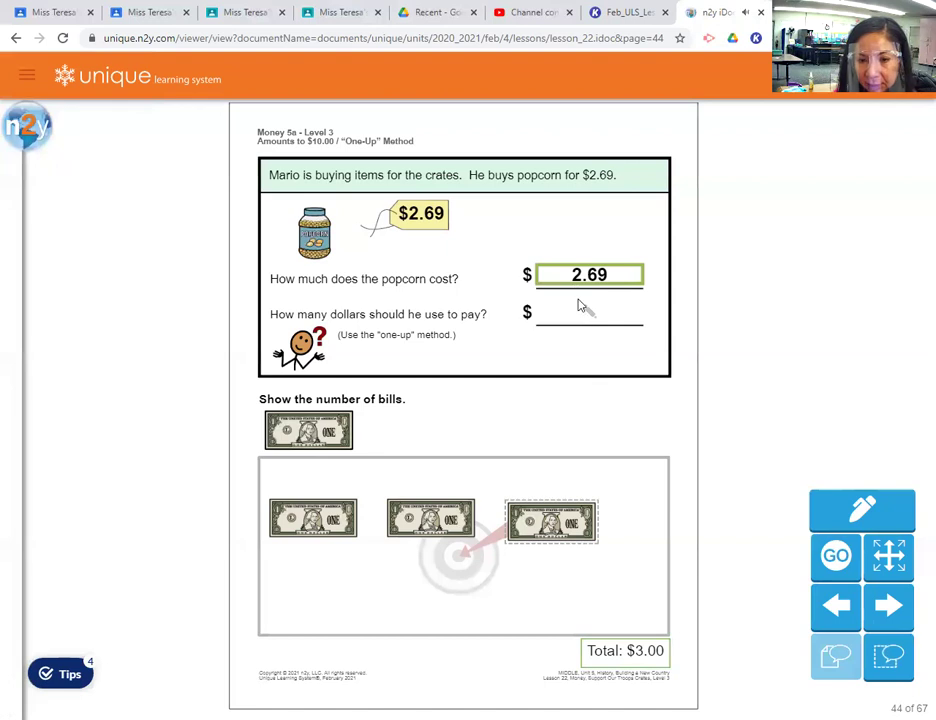
{"action": "left_click", "coordinate": [567, 315]}
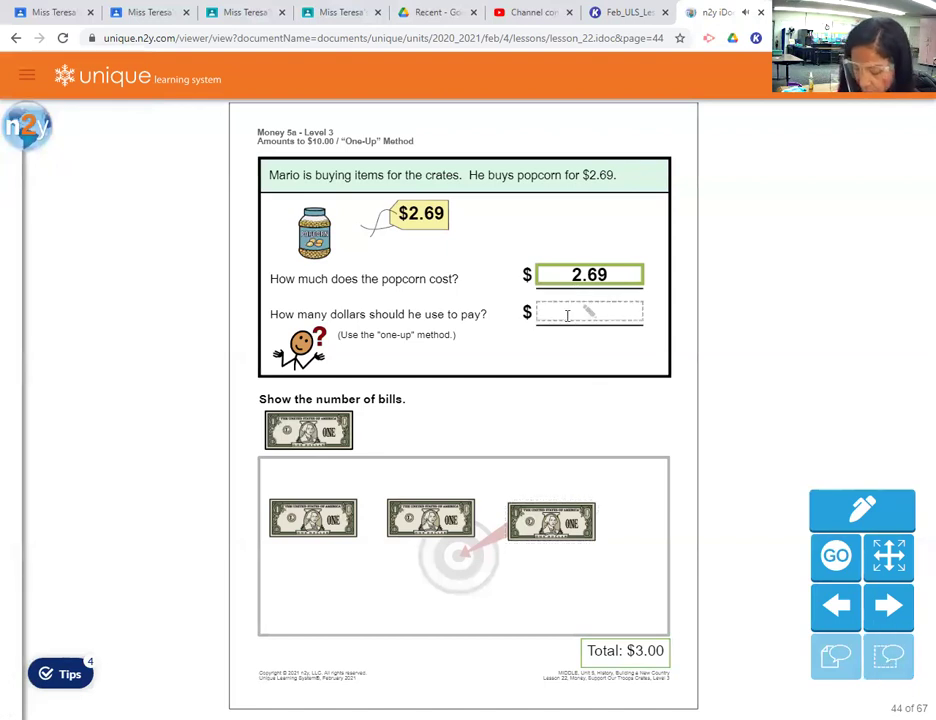
{"action": "type", "text": "3.00"}
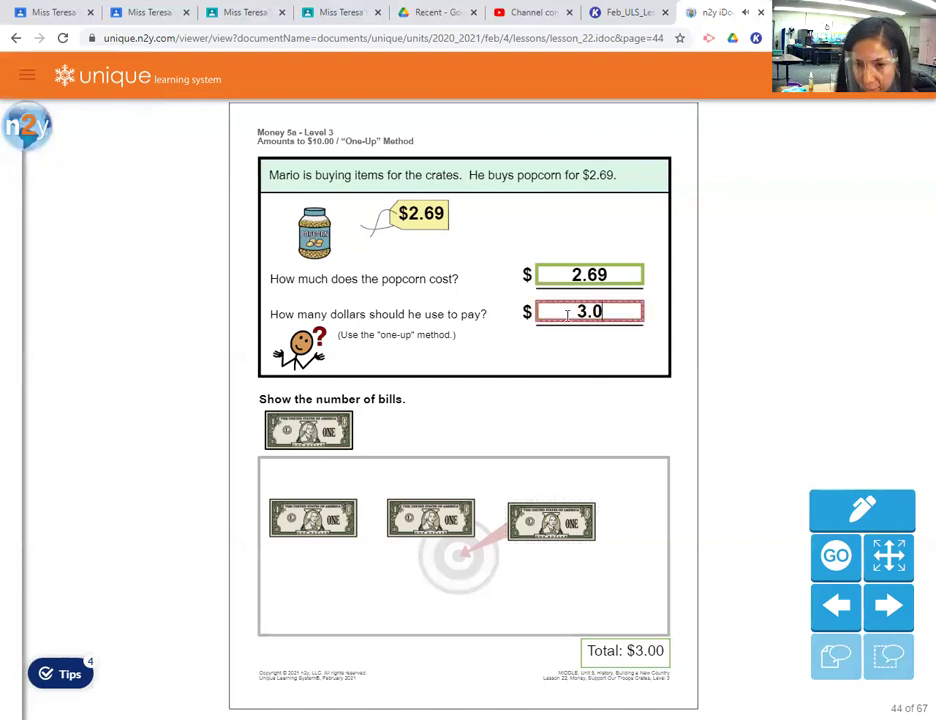
- Advance to the next worksheet page, check the Kami copy, and return to n2y
{"action": "left_click", "coordinate": [874, 612]}
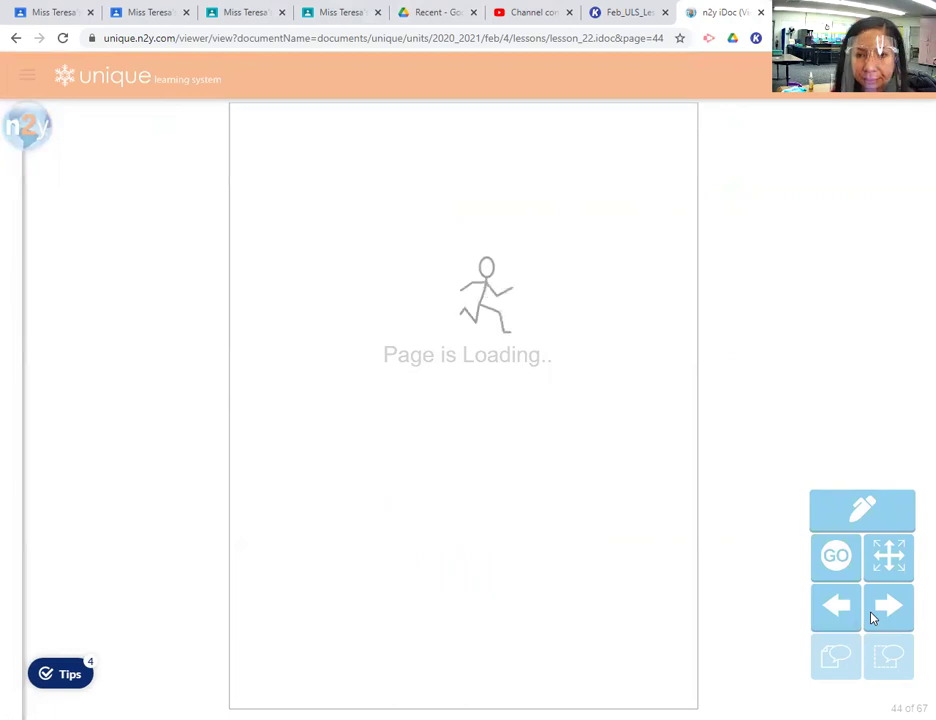
{"action": "left_click", "coordinate": [872, 619]}
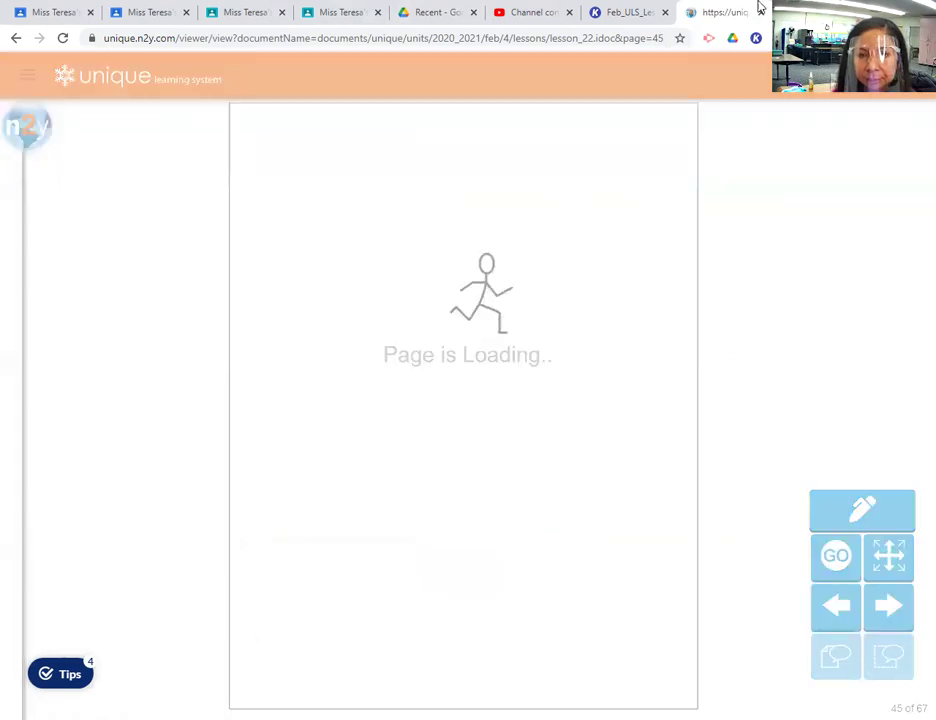
{"action": "left_click", "coordinate": [632, 10]}
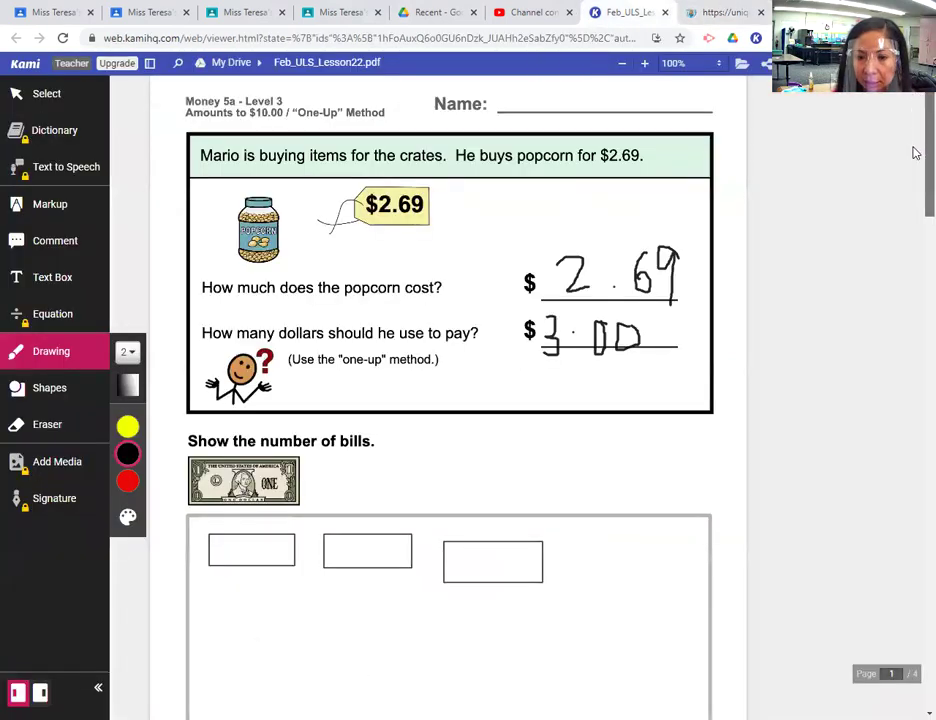
{"action": "scroll", "coordinate": [913, 148], "scroll_direction": "down", "scroll_amount": 6}
{"action": "scroll", "coordinate": [913, 229], "scroll_direction": "down", "scroll_amount": 3}
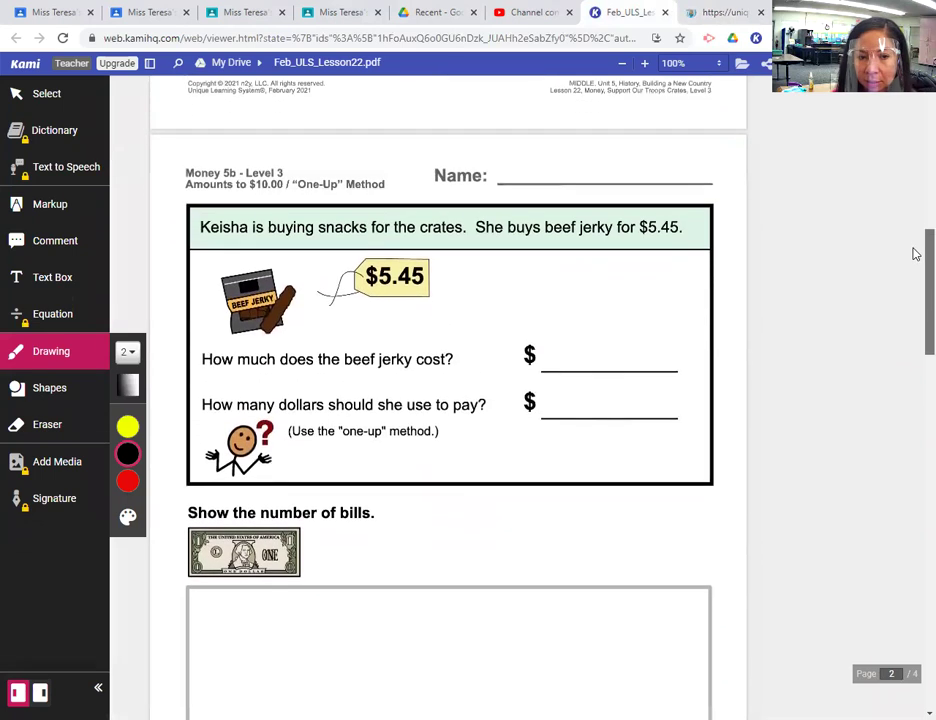
{"action": "scroll", "coordinate": [913, 271], "scroll_direction": "up", "scroll_amount": 1}
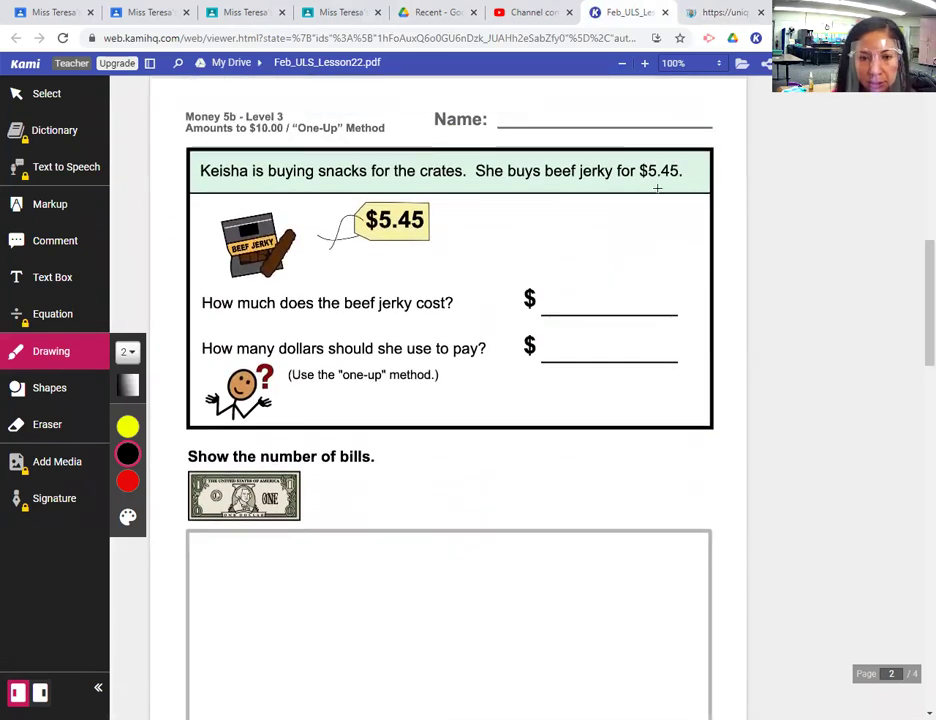
{"action": "left_click", "coordinate": [714, 10]}
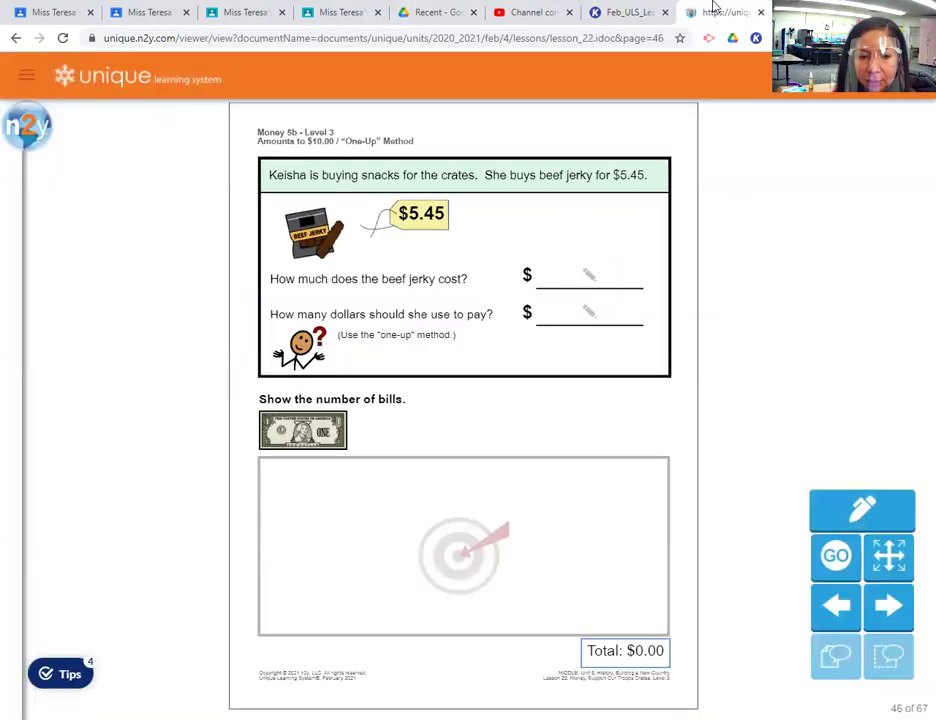
- Have the beef jerky sentence, cost question and $5.45 price read aloud
{"action": "left_click", "coordinate": [377, 178]}
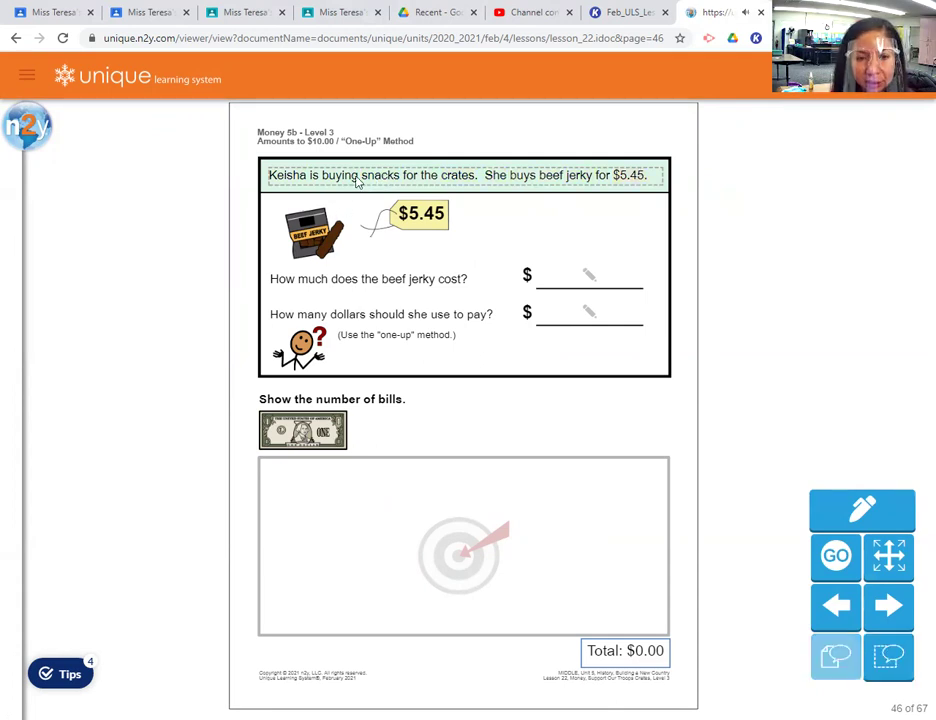
{"action": "left_click", "coordinate": [298, 280]}
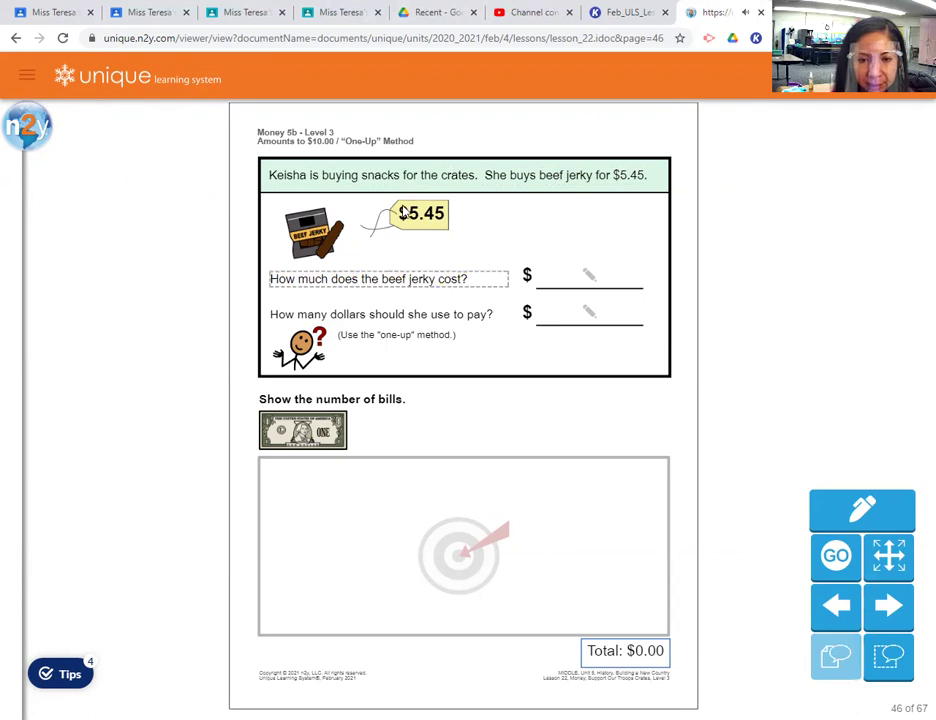
{"action": "left_click", "coordinate": [428, 219]}
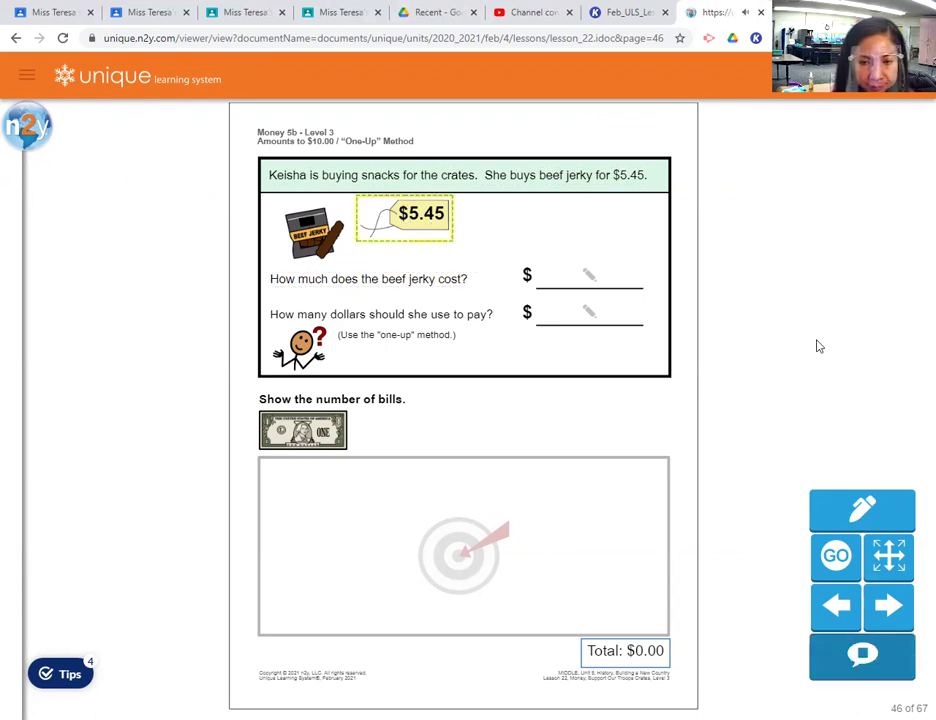
- Enter 5.45 as the beef jerky cost, then switch to the Kami PDF
{"action": "left_click", "coordinate": [588, 277]}
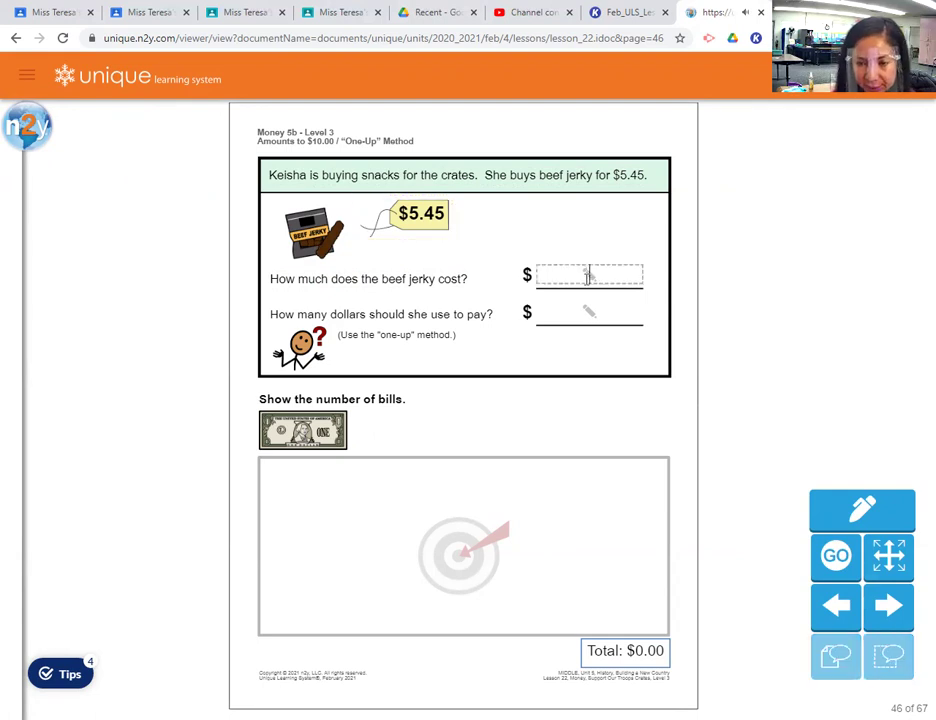
{"action": "type", "text": "5"}
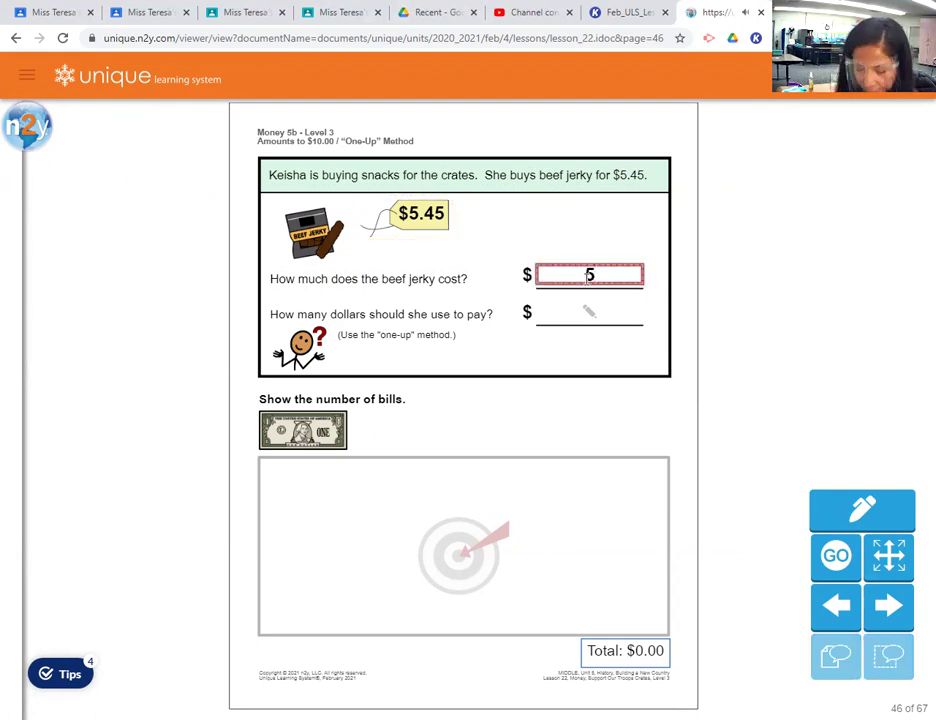
{"action": "type", "text": ".45"}
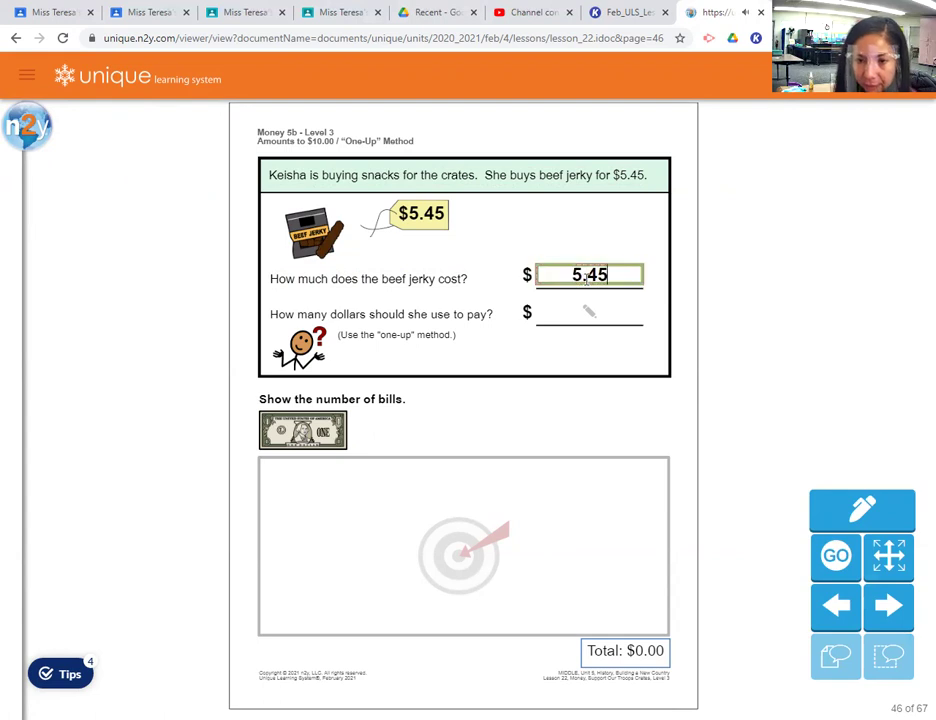
{"action": "left_click", "coordinate": [628, 12]}
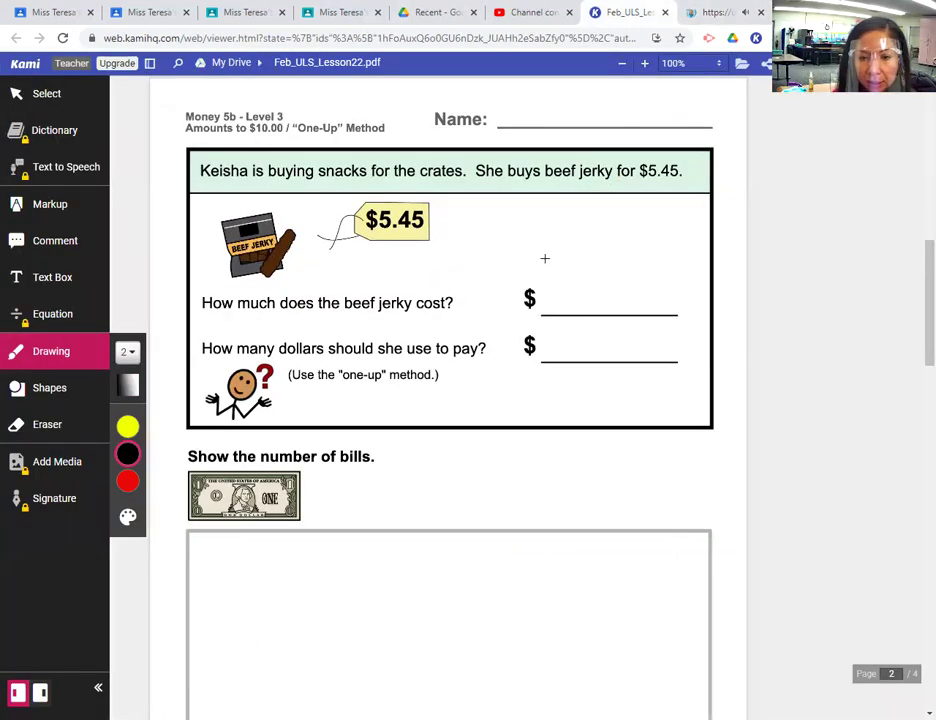
- Handwrite 5.45 on Kami's beef jerky cost line and return to the n2y page
{"action": "mouse_move", "coordinate": [549, 271]}
{"action": "left_mouse_down"}
{"action": "mouse_move", "coordinate": [562, 292]}
{"action": "mouse_move", "coordinate": [547, 296]}
{"action": "mouse_move", "coordinate": [578, 269]}
{"action": "mouse_move", "coordinate": [607, 282]}
{"action": "mouse_move", "coordinate": [617, 305]}
{"action": "mouse_move", "coordinate": [656, 290]}
{"action": "mouse_move", "coordinate": [635, 300]}
{"action": "left_mouse_up"}
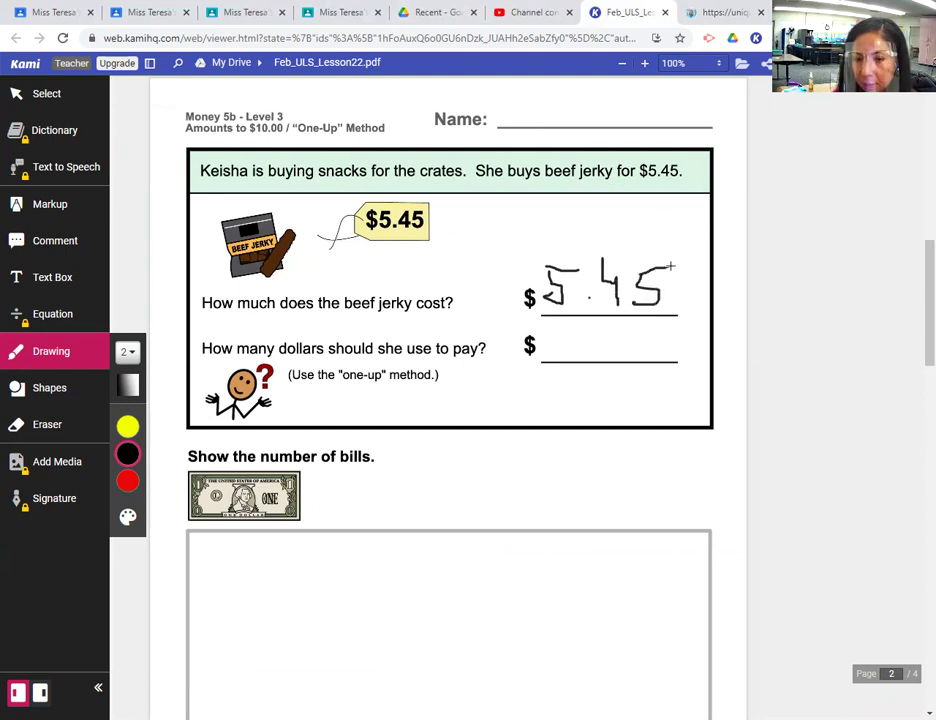
{"action": "left_click", "coordinate": [715, 12]}
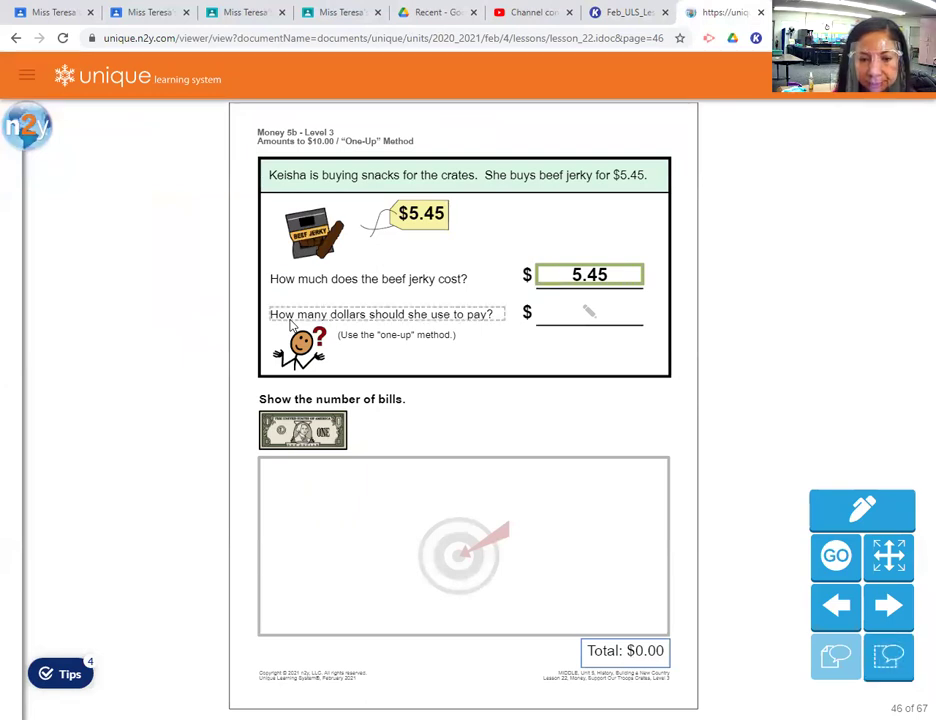
- Hear the dollars question, drag six one-dollar bills totalling $6.00, and enter 6.00 to pay
{"action": "left_click", "coordinate": [288, 316]}
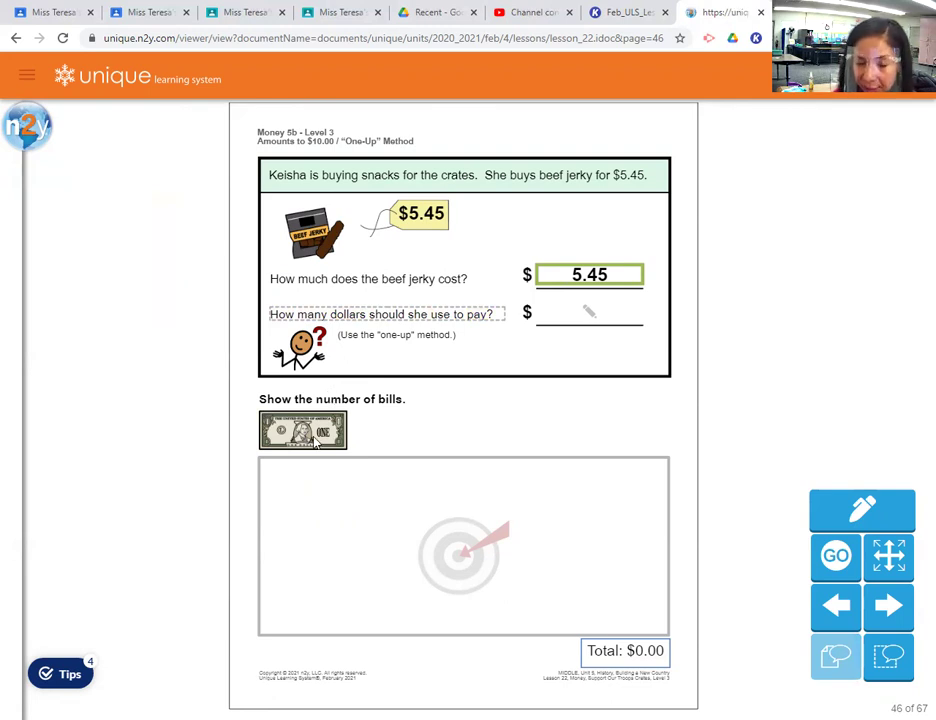
{"action": "left_click_drag", "start_coordinate": [314, 445], "coordinate": [316, 495]}
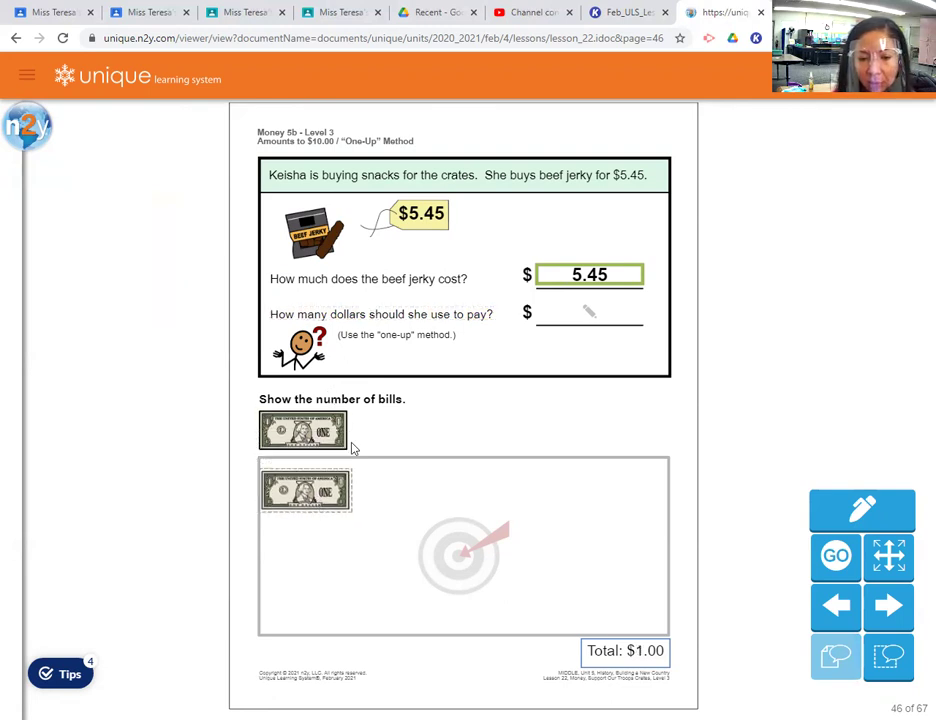
{"action": "left_click_drag", "start_coordinate": [329, 425], "coordinate": [437, 490]}
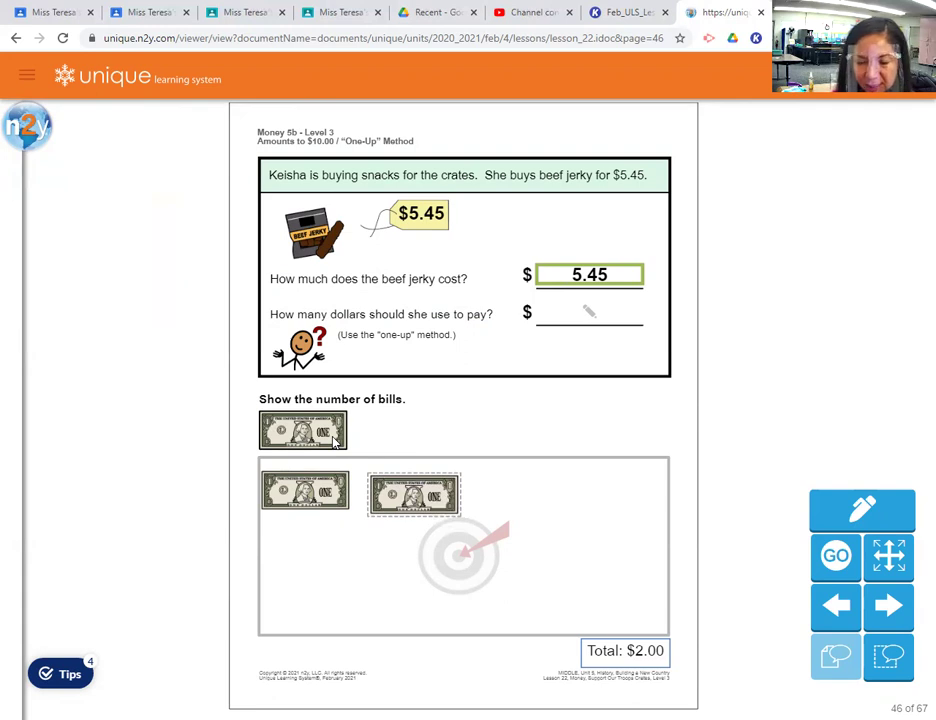
{"action": "left_click_drag", "start_coordinate": [336, 440], "coordinate": [557, 500]}
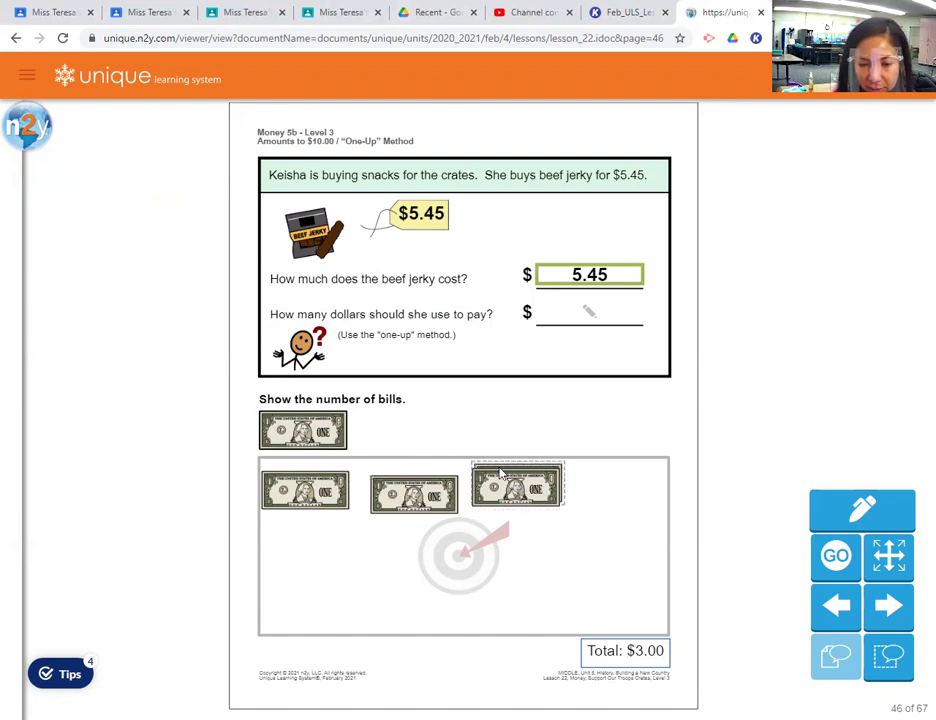
{"action": "left_click_drag", "start_coordinate": [501, 473], "coordinate": [596, 493]}
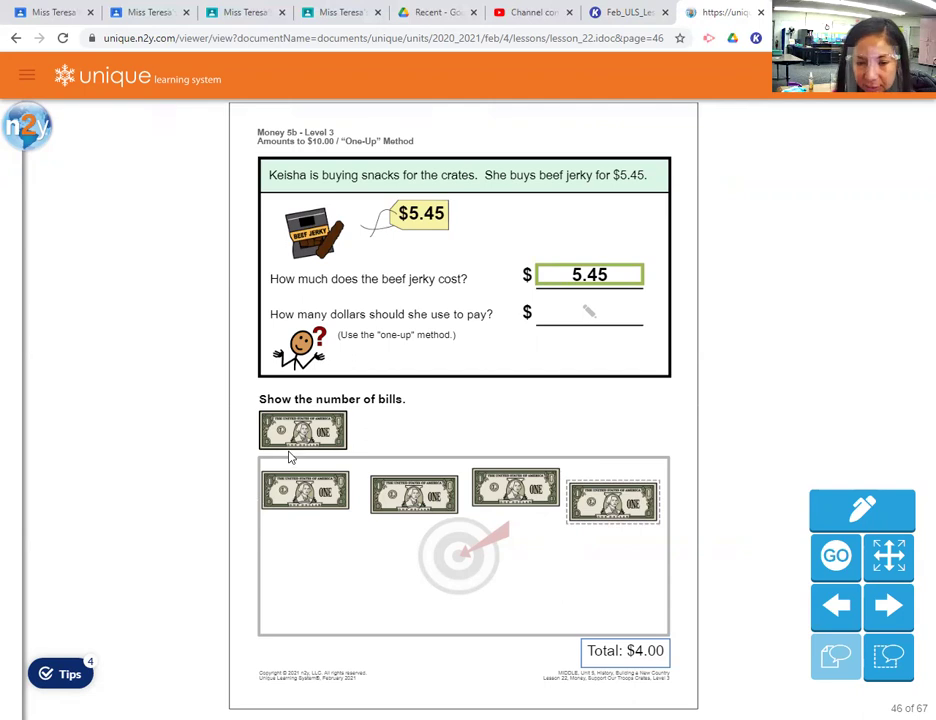
{"action": "left_click_drag", "start_coordinate": [303, 430], "coordinate": [308, 556]}
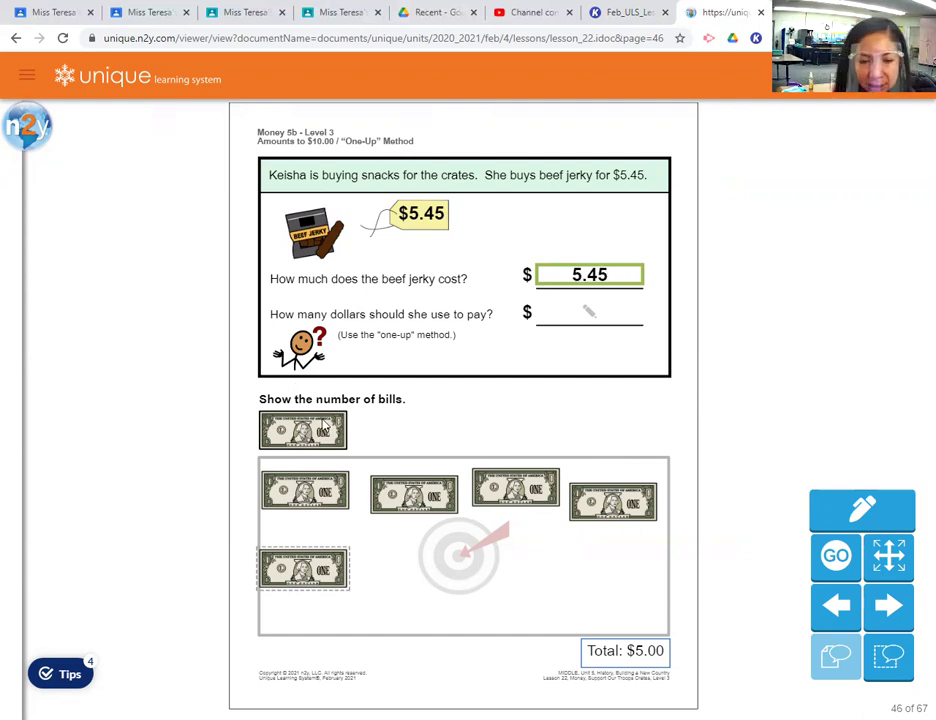
{"action": "left_click_drag", "start_coordinate": [303, 430], "coordinate": [443, 568]}
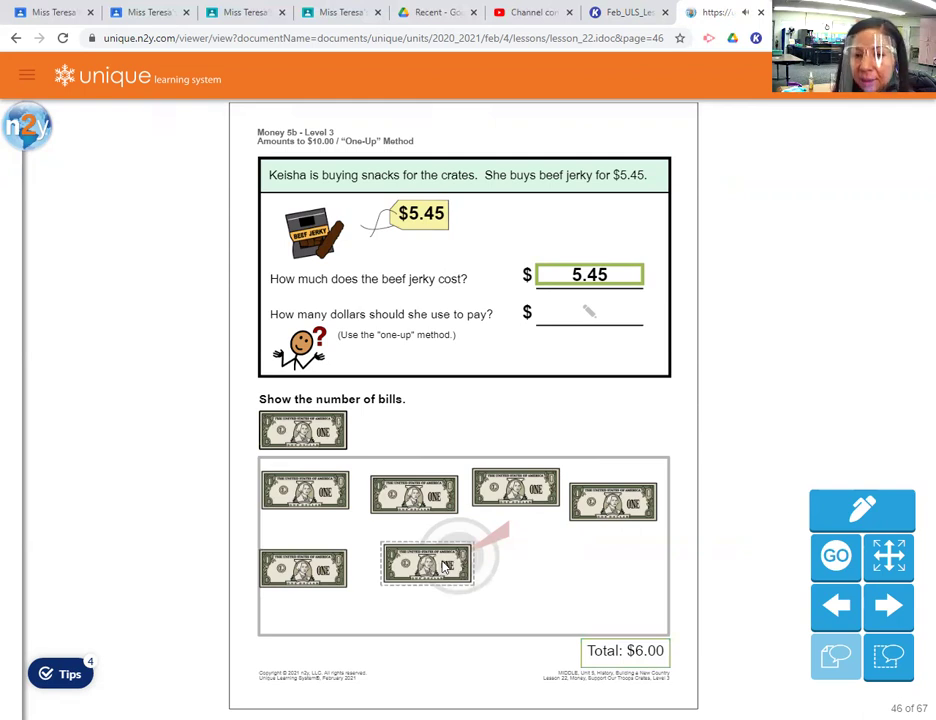
{"action": "left_click", "coordinate": [572, 313]}
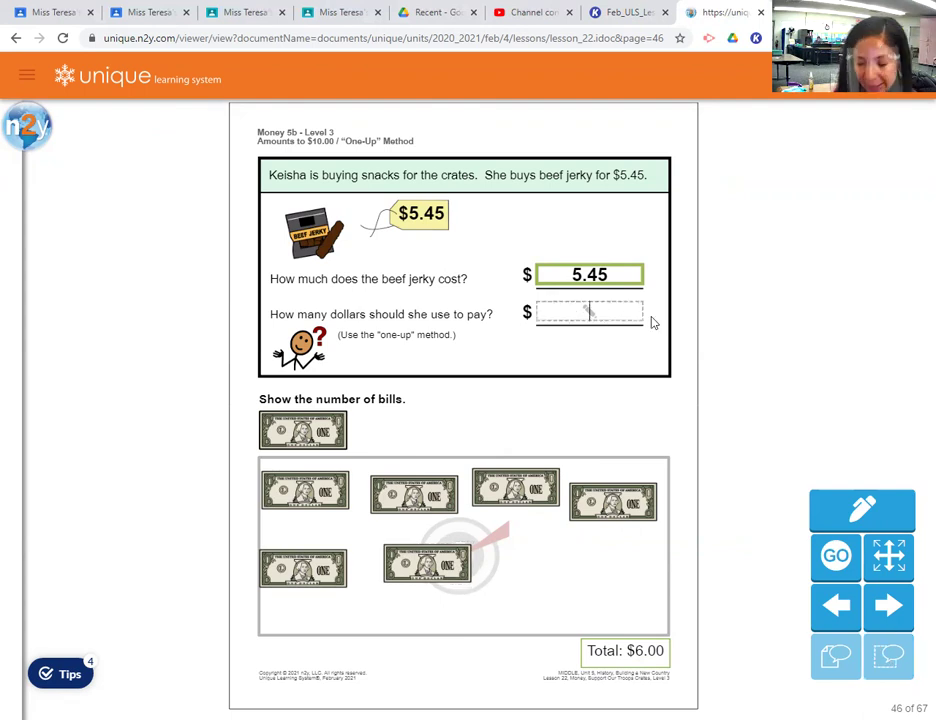
{"action": "type", "text": "6"}
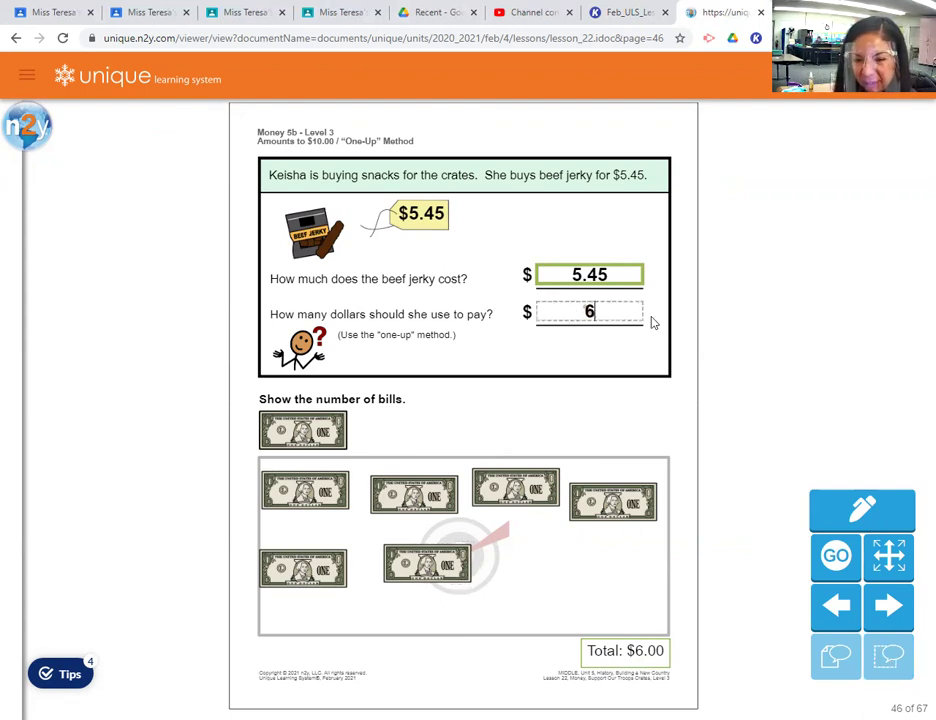
{"action": "type", "text": ".00"}
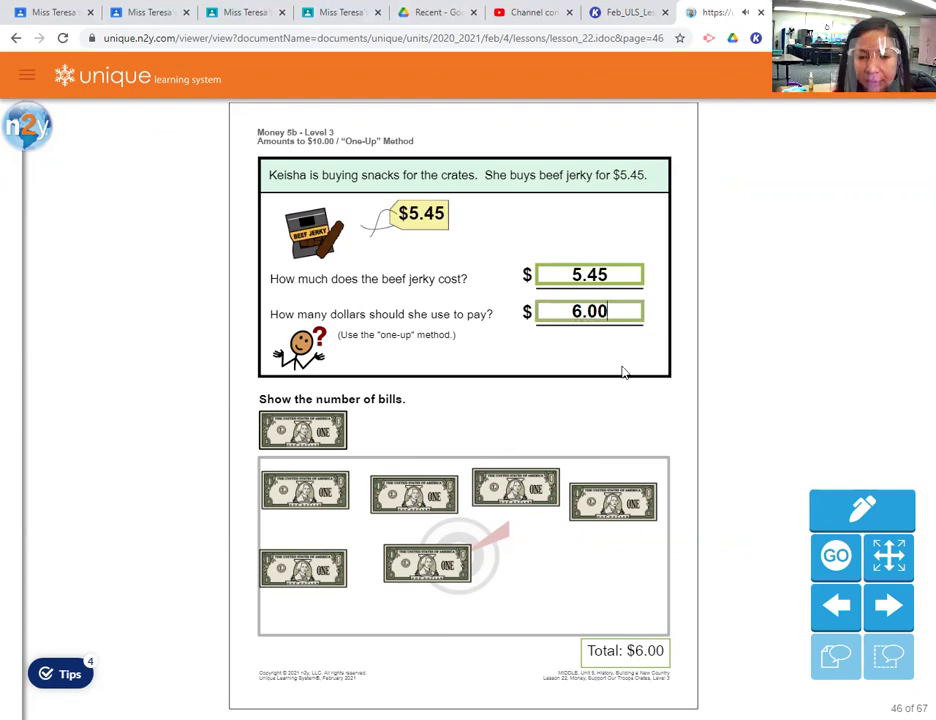
- Handwrite 6.00 and draw a bill rectangle on Kami's beef-jerky sheet, then scroll to page 3
{"action": "left_click", "coordinate": [613, 10]}
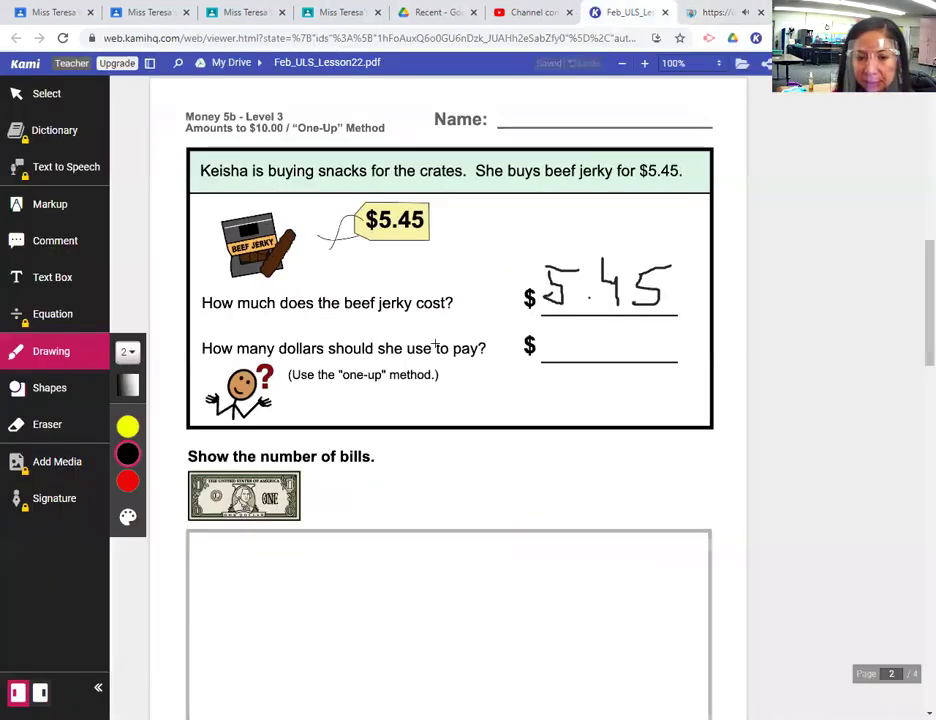
{"action": "mouse_move", "coordinate": [558, 330]}
{"action": "left_mouse_down"}
{"action": "mouse_move", "coordinate": [562, 371]}
{"action": "mouse_move", "coordinate": [566, 354]}
{"action": "mouse_move", "coordinate": [612, 341]}
{"action": "mouse_move", "coordinate": [598, 331]}
{"action": "mouse_move", "coordinate": [638, 352]}
{"action": "mouse_move", "coordinate": [646, 320]}
{"action": "left_mouse_up"}
{"action": "left_click", "coordinate": [70, 386]}
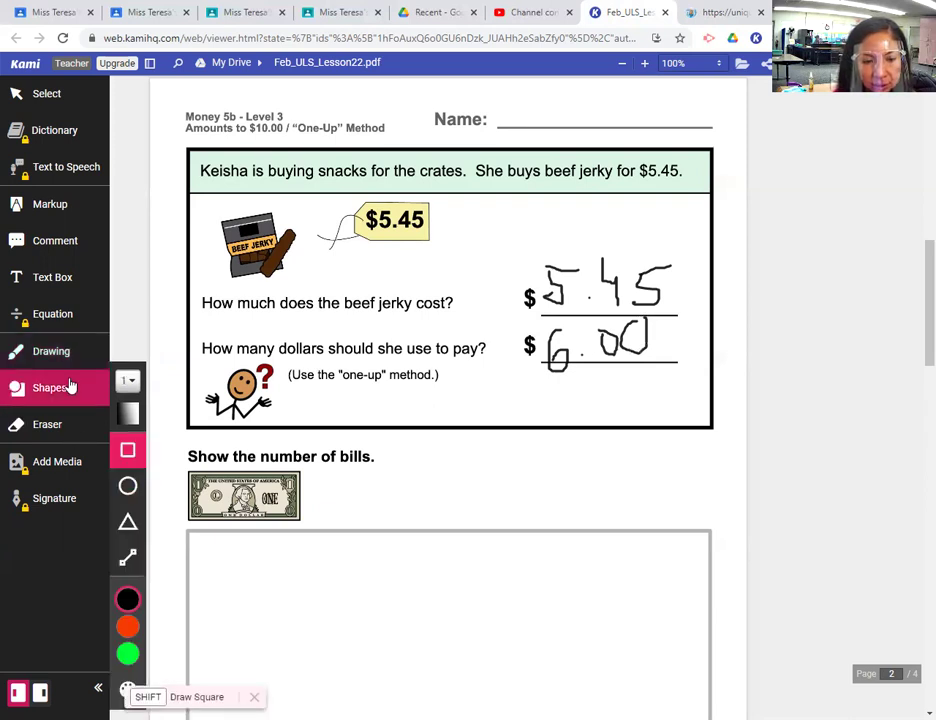
{"action": "left_click_drag", "start_coordinate": [222, 561], "coordinate": [321, 594]}
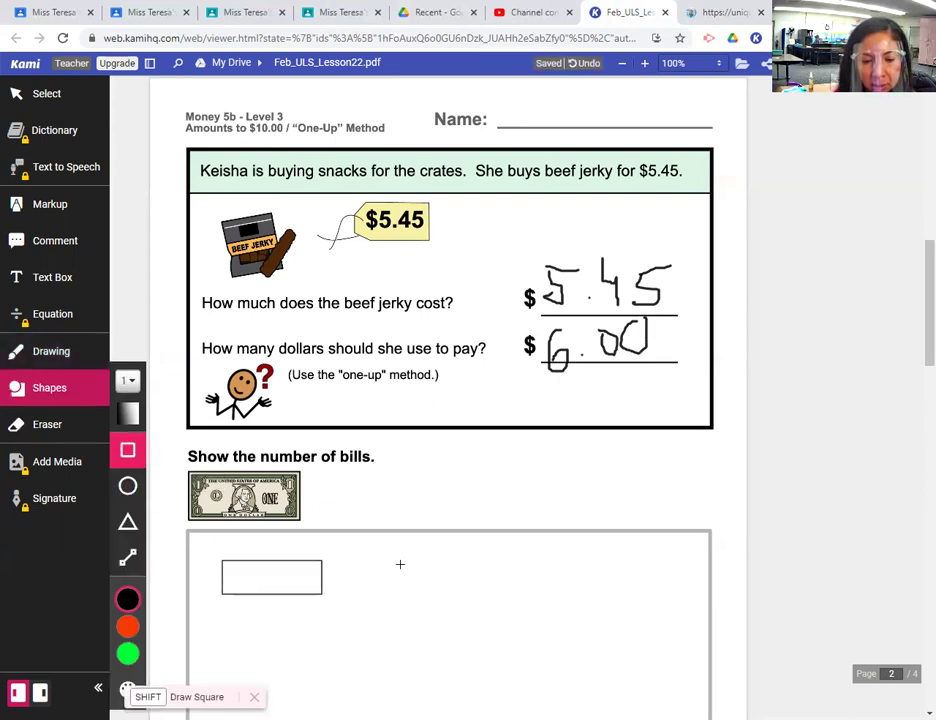
{"action": "scroll", "coordinate": [915, 360], "scroll_direction": "down", "scroll_amount": 2}
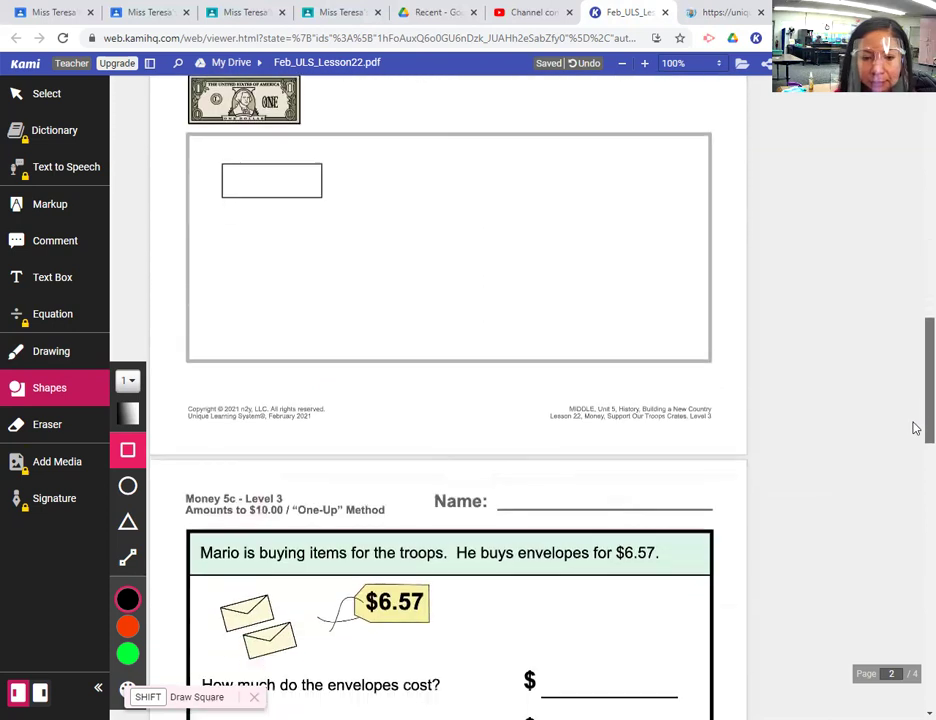
{"action": "scroll", "coordinate": [913, 428], "scroll_direction": "down", "scroll_amount": 3}
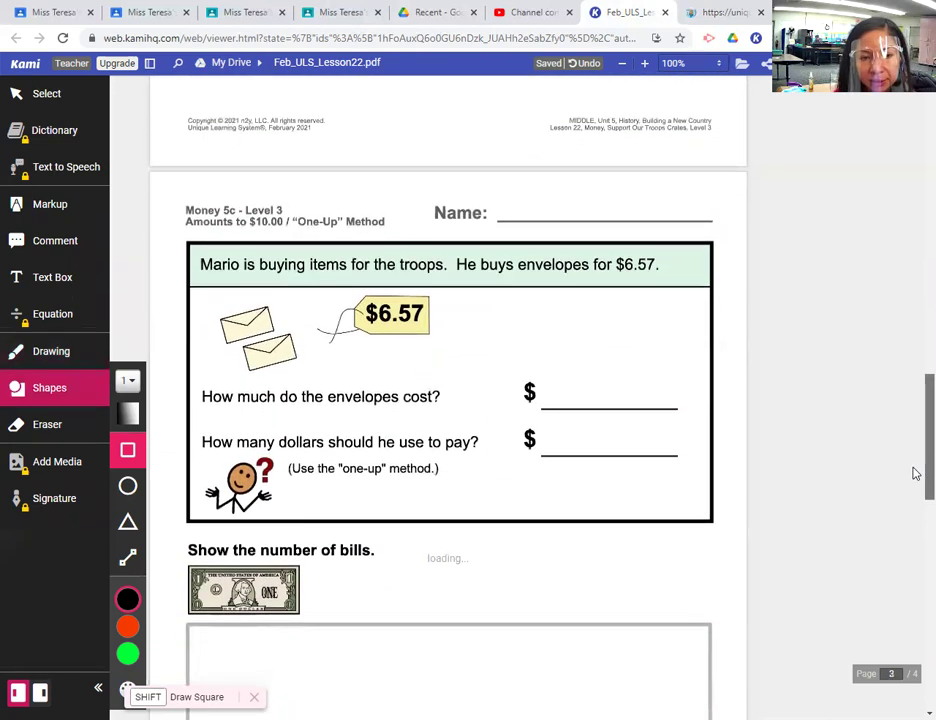
- Advance the n2y lesson to page 48, reloading it after the page crashes
{"action": "left_click", "coordinate": [728, 12]}
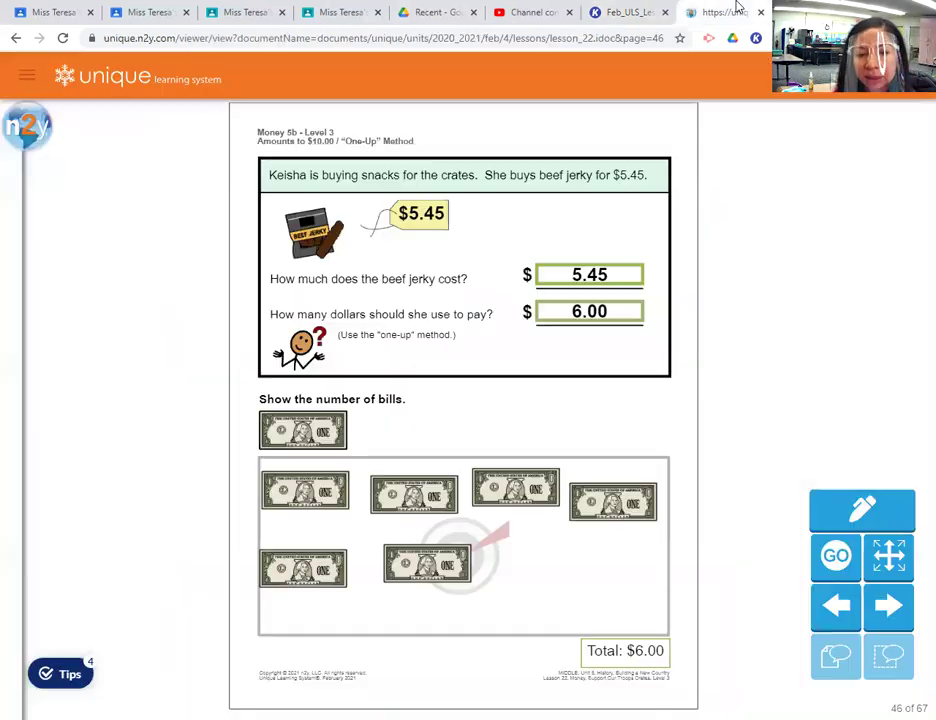
{"action": "left_click", "coordinate": [905, 618]}
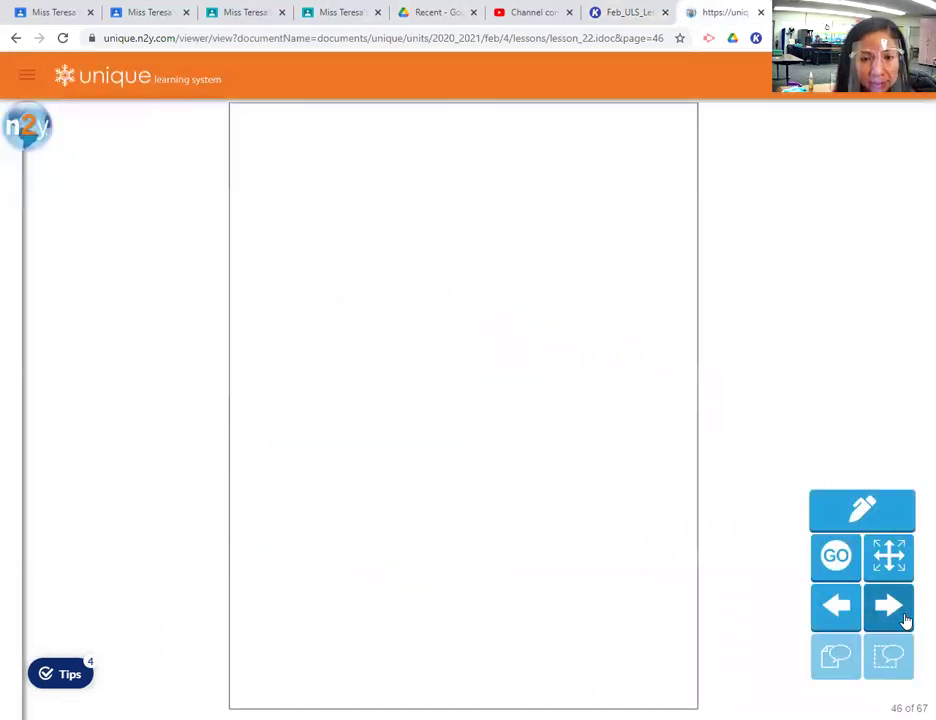
{"action": "left_click", "coordinate": [905, 620]}
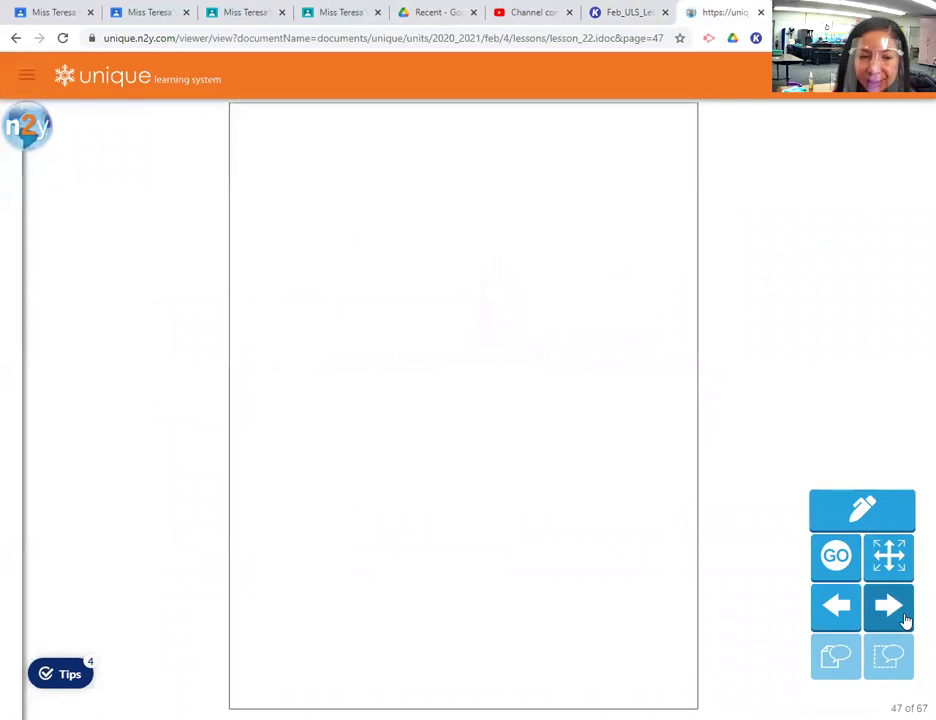
{"action": "left_click", "coordinate": [641, 10]}
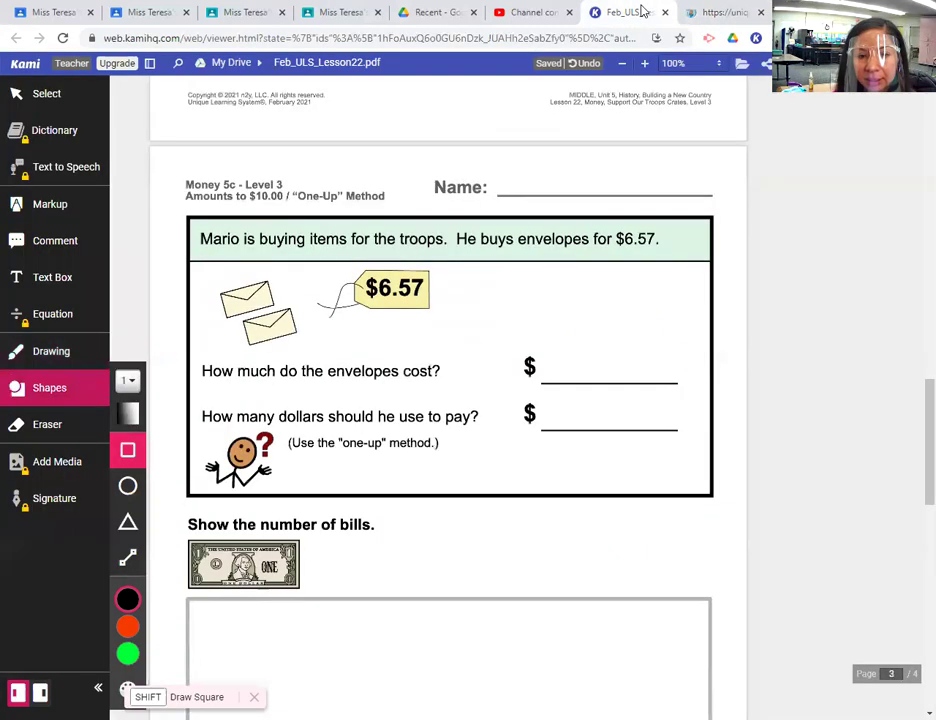
{"action": "left_click", "coordinate": [725, 12]}
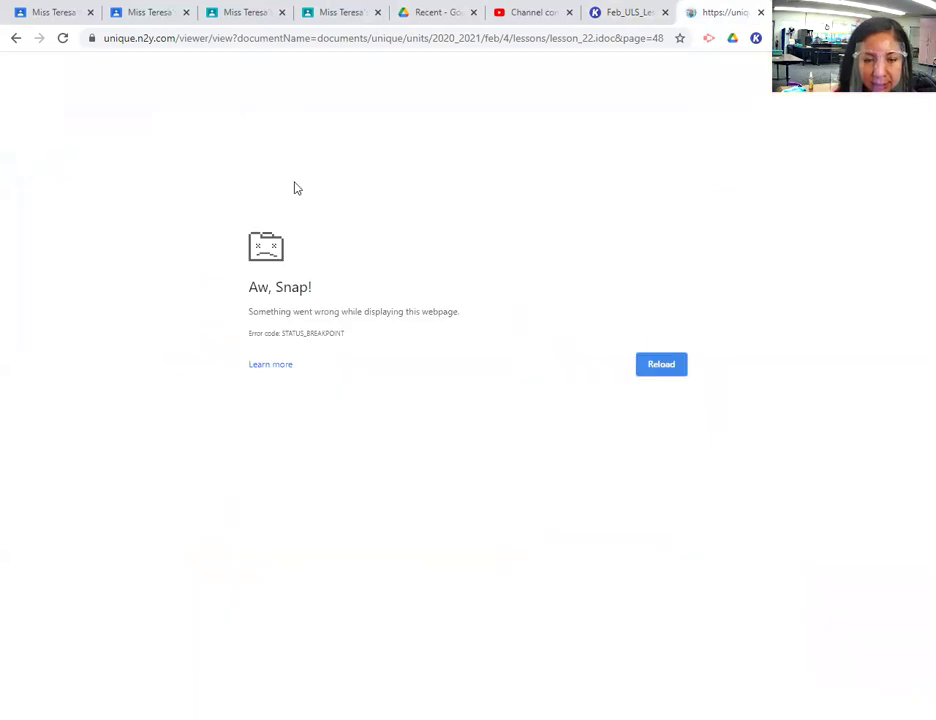
{"action": "left_click", "coordinate": [61, 40]}
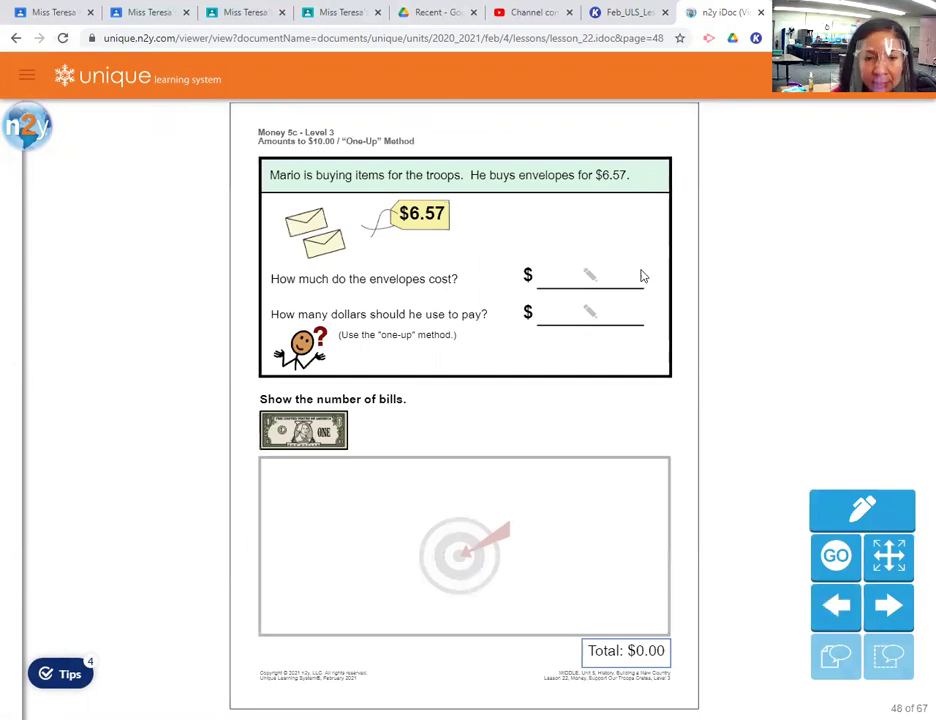
- Have the Mario word problem, envelopes-cost question and $6.57 price read aloud
{"action": "left_click", "coordinate": [319, 178]}
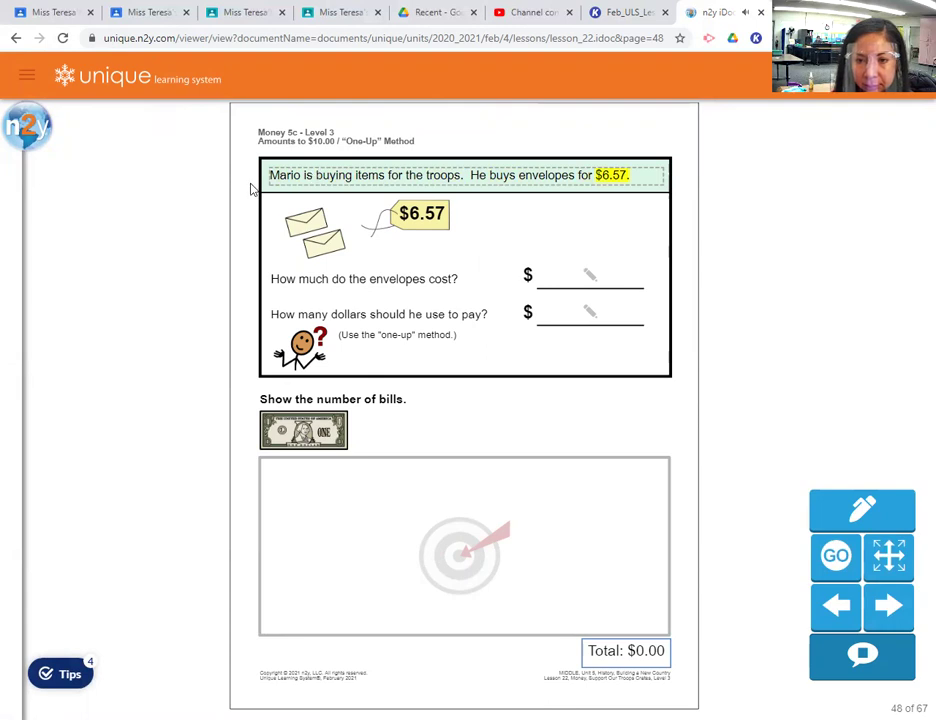
{"action": "left_click", "coordinate": [315, 283]}
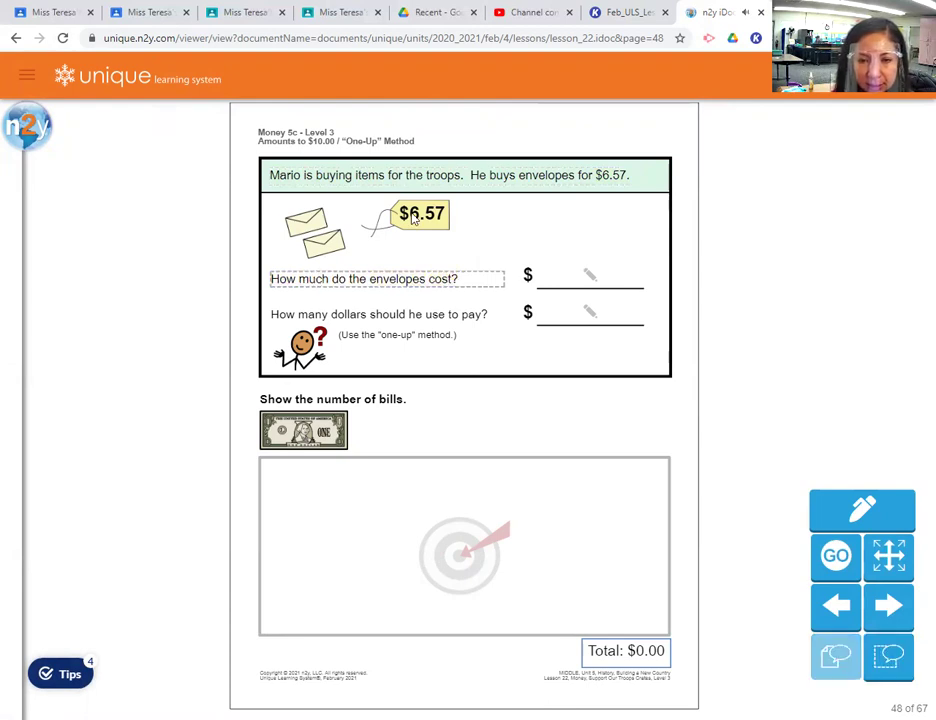
{"action": "left_click", "coordinate": [413, 220]}
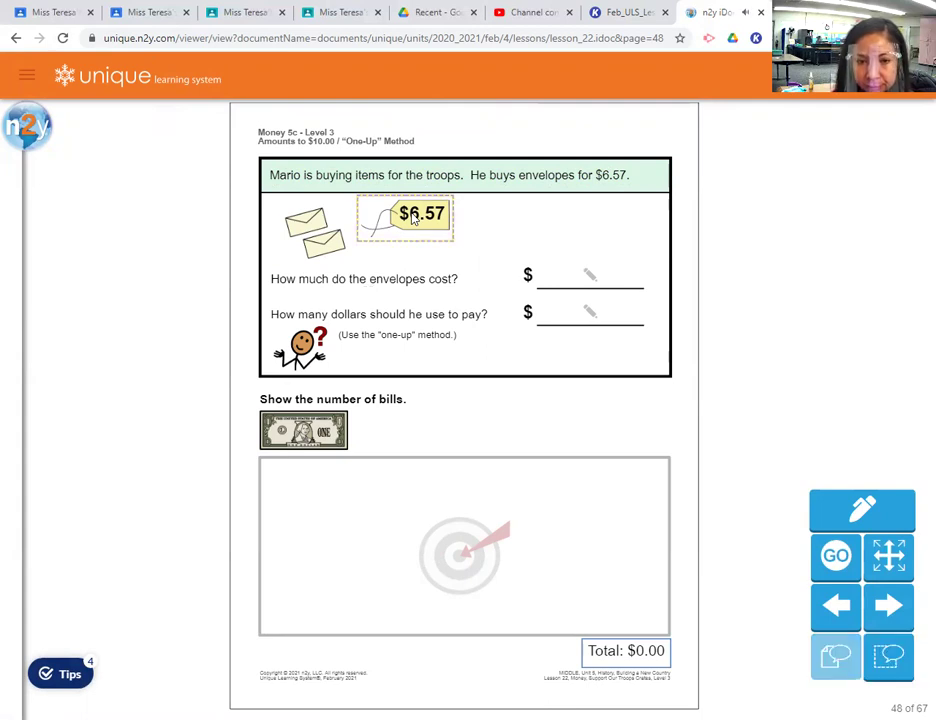
- Enter 6.57 as the envelopes cost and hear the dollars-to-pay question
{"action": "left_click", "coordinate": [579, 278]}
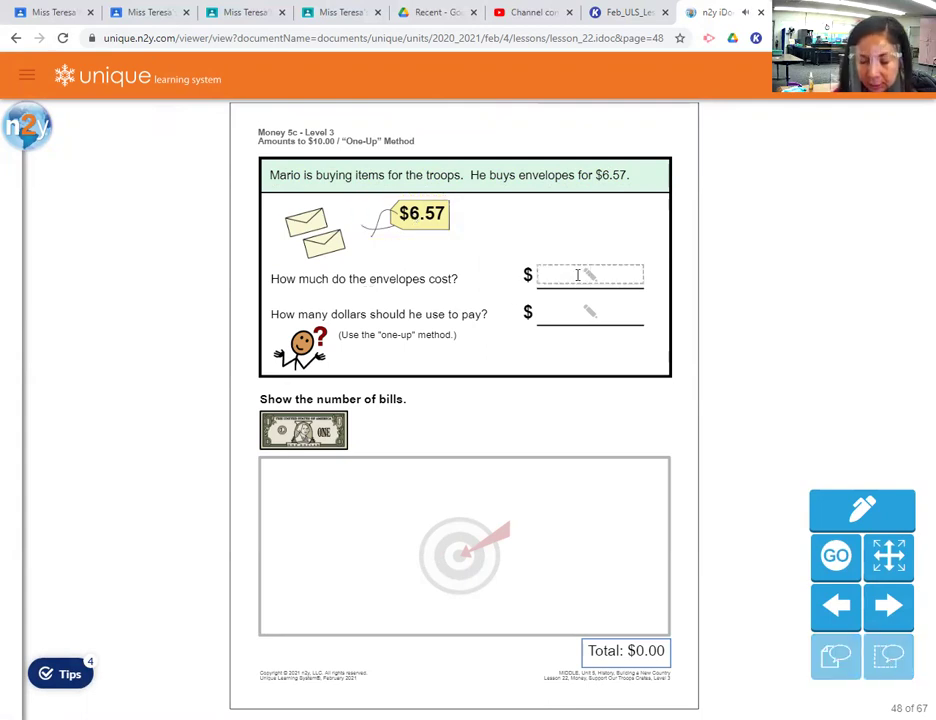
{"action": "type", "text": "6."}
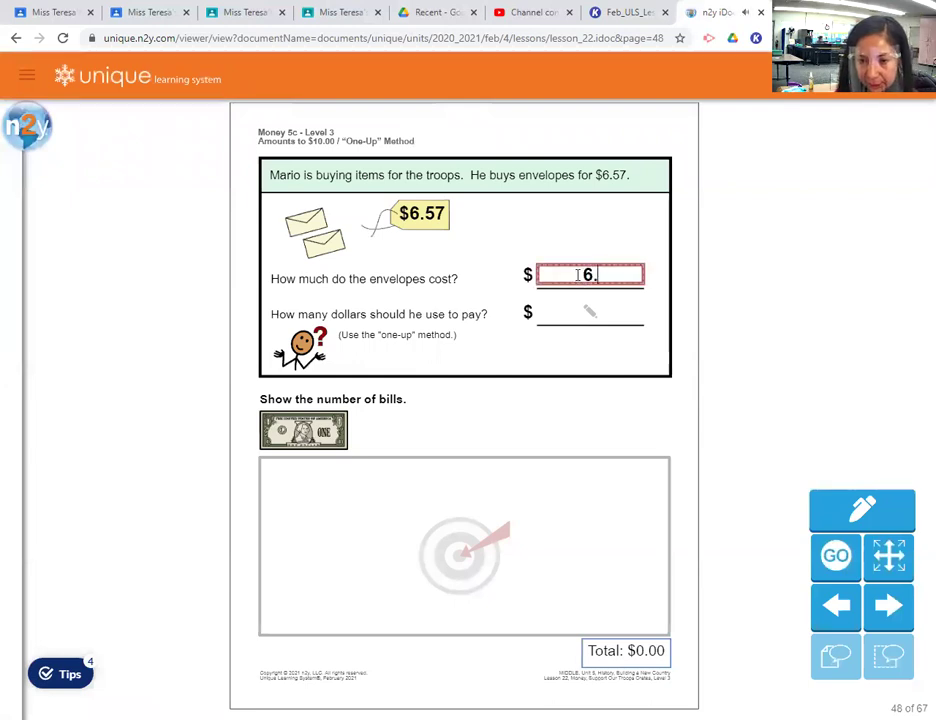
{"action": "type", "text": "57"}
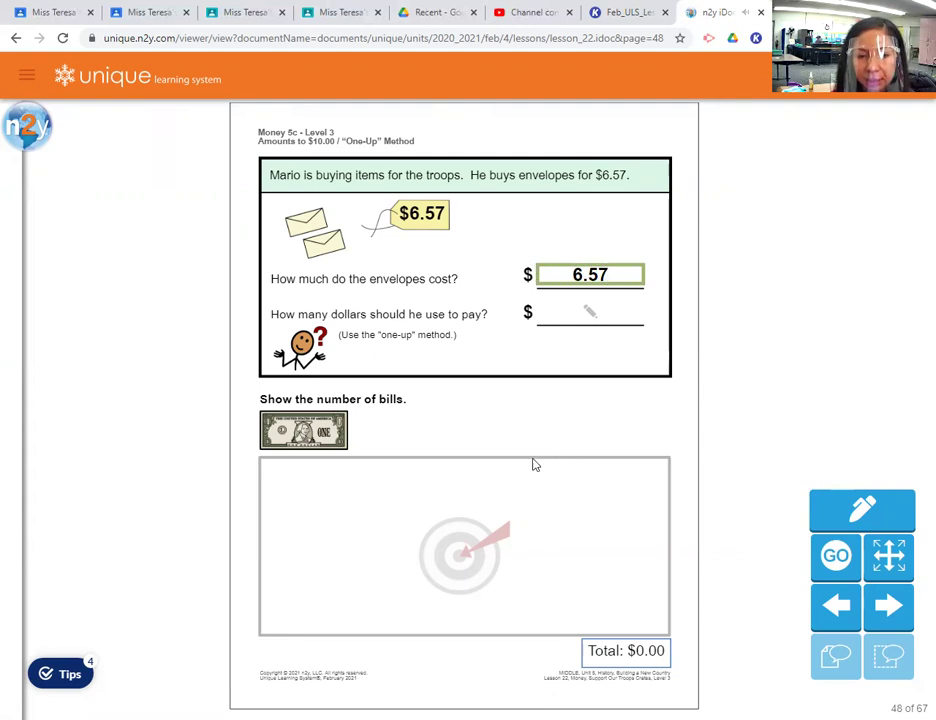
{"action": "left_click", "coordinate": [295, 318]}
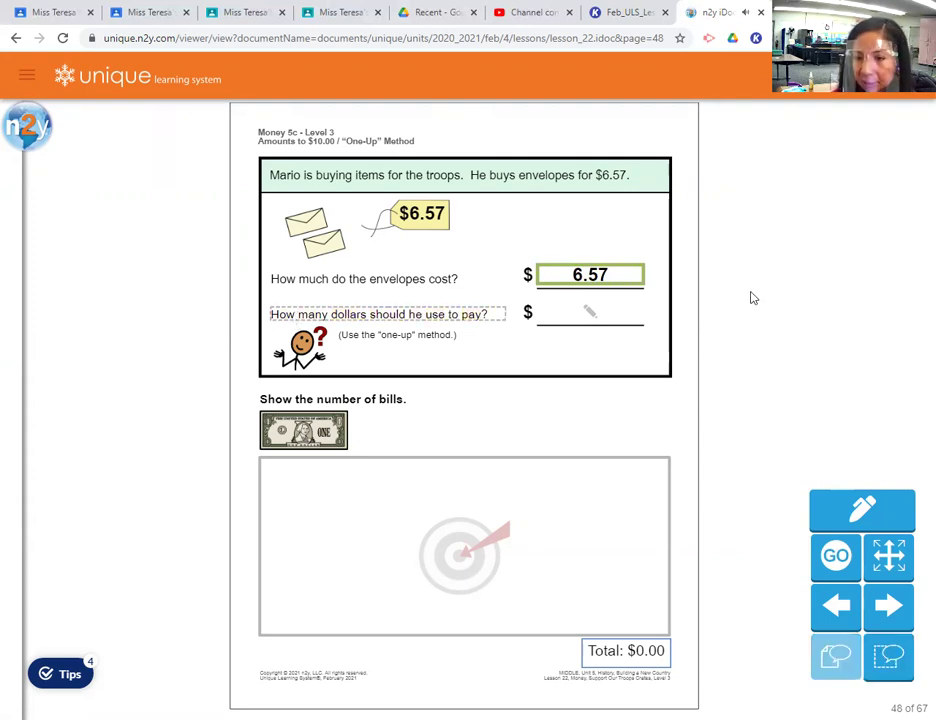
- Add seven one-dollar bills totalling $7.00 and enter 7.00 as the dollars to pay
{"action": "left_click", "coordinate": [333, 428]}
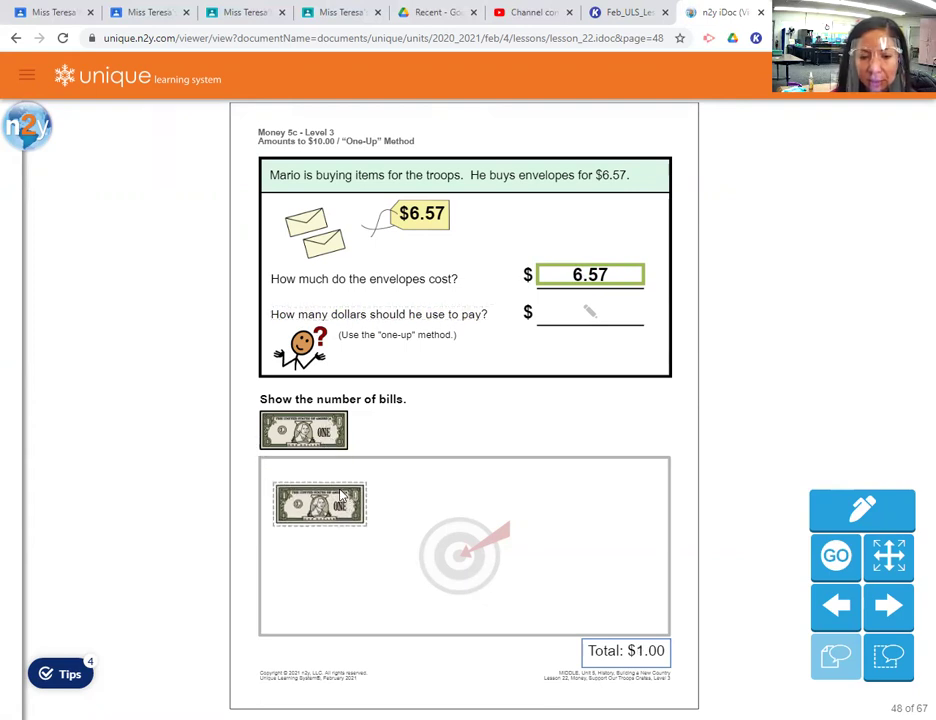
{"action": "left_click", "coordinate": [337, 420]}
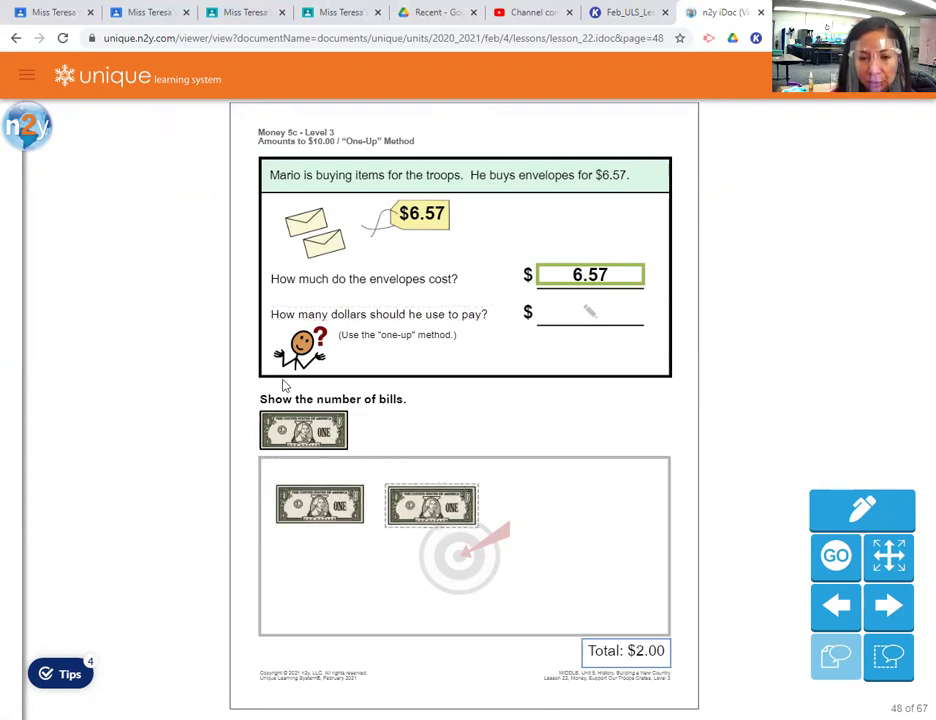
{"action": "left_click", "coordinate": [306, 422]}
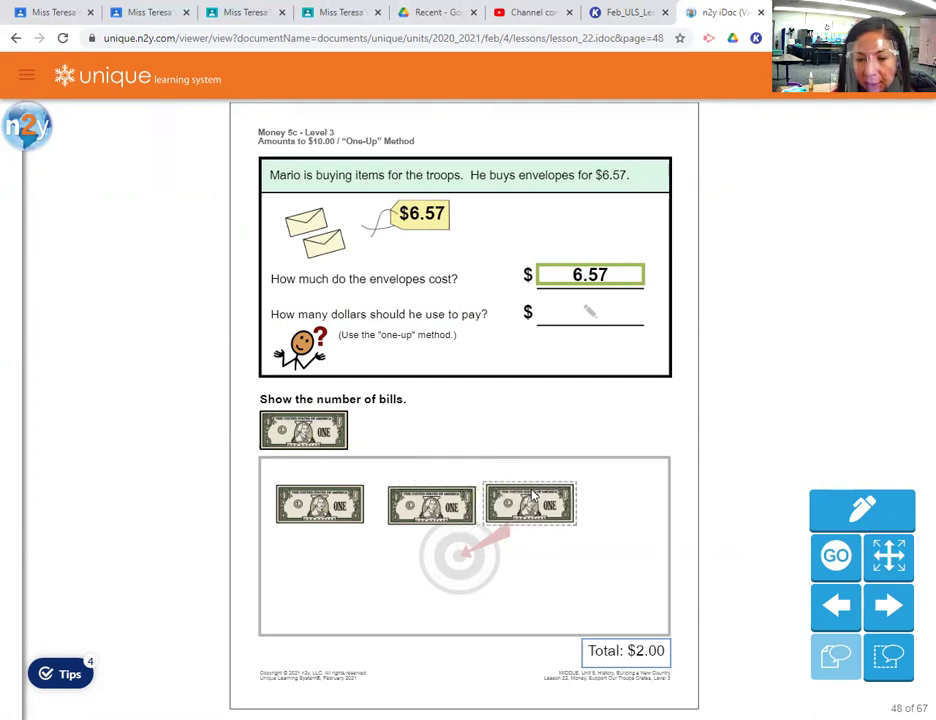
{"action": "left_click", "coordinate": [330, 428]}
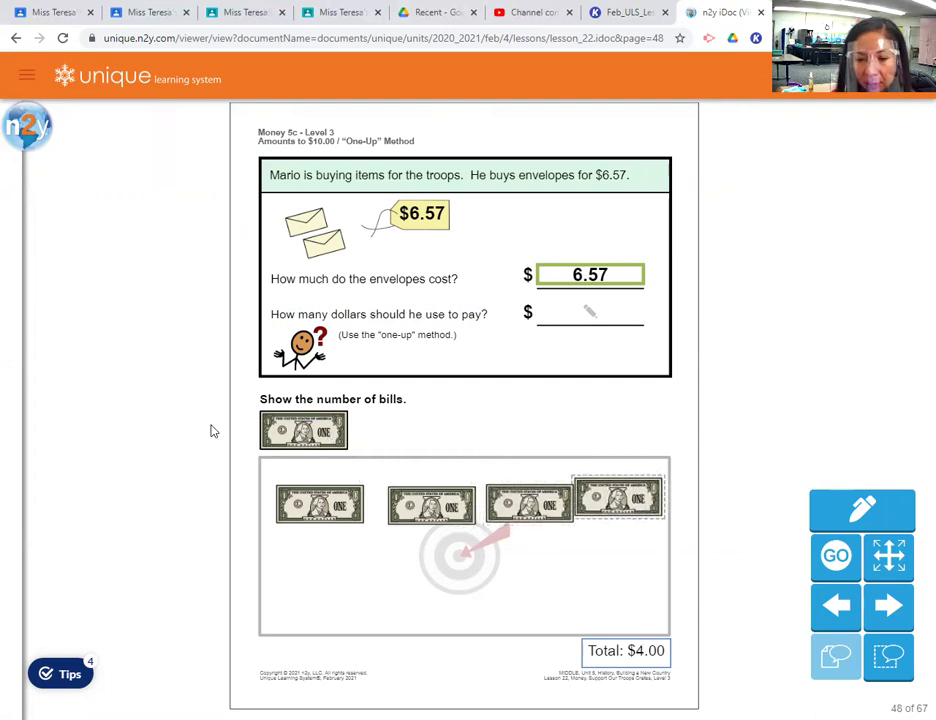
{"action": "left_click", "coordinate": [281, 427]}
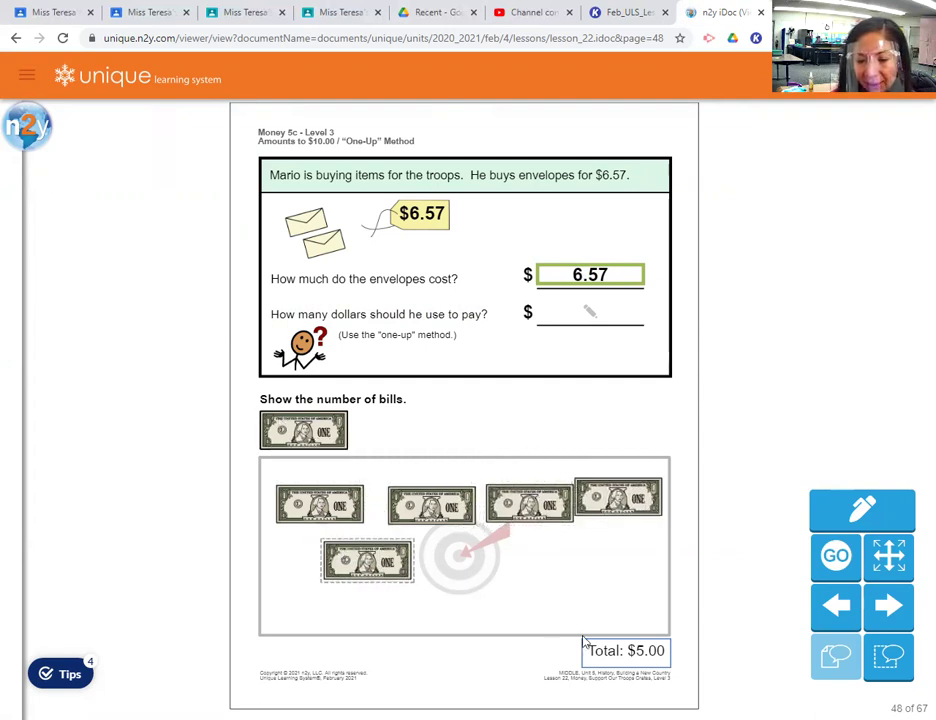
{"action": "left_click", "coordinate": [303, 430]}
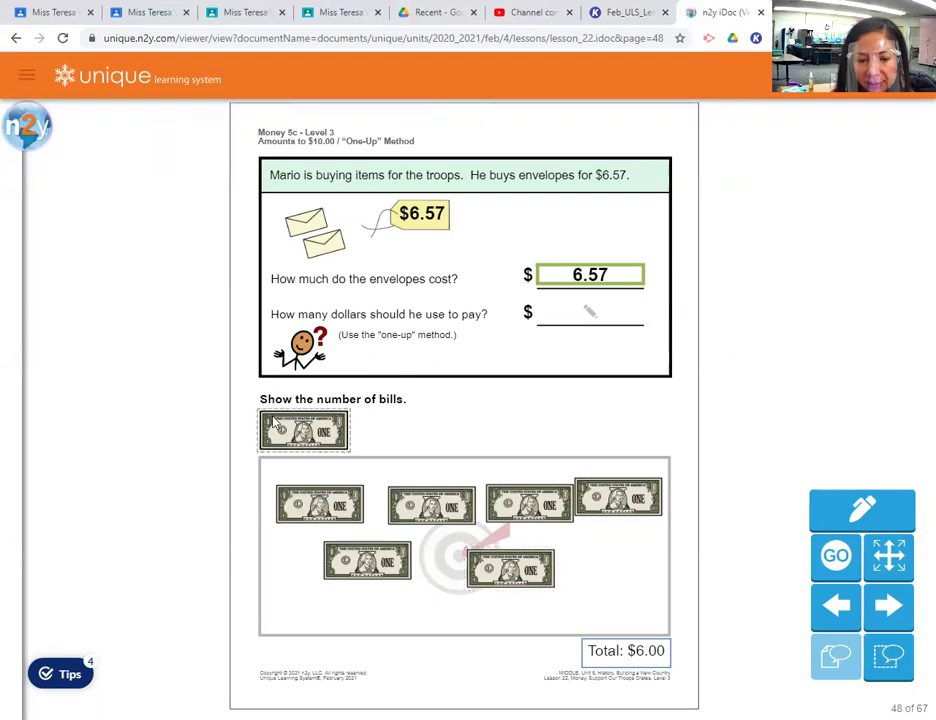
{"action": "left_click_drag", "start_coordinate": [268, 424], "coordinate": [406, 597]}
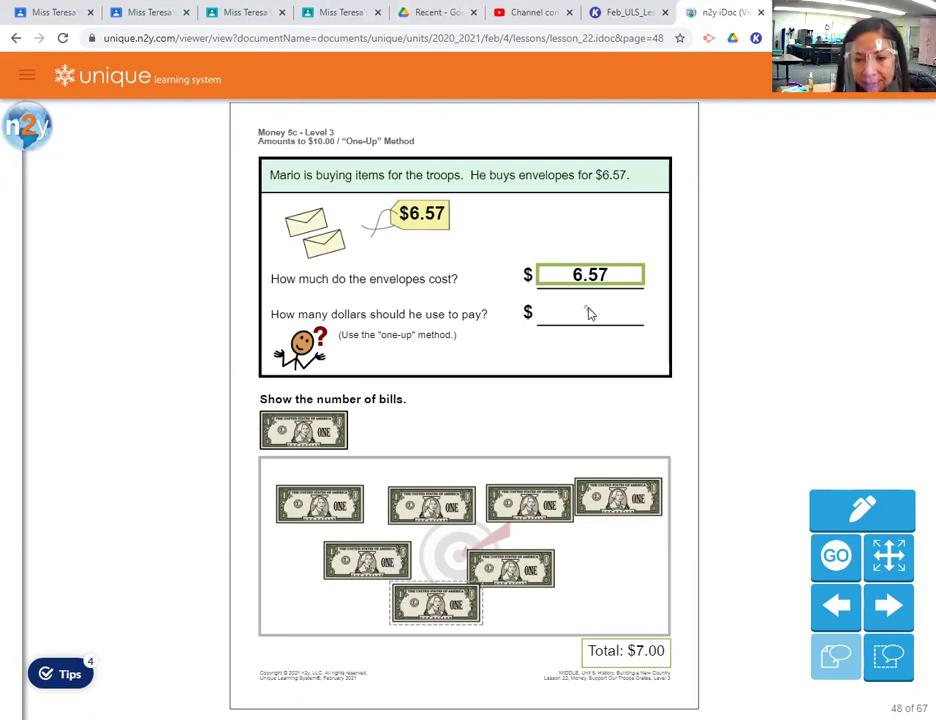
{"action": "left_click", "coordinate": [554, 308]}
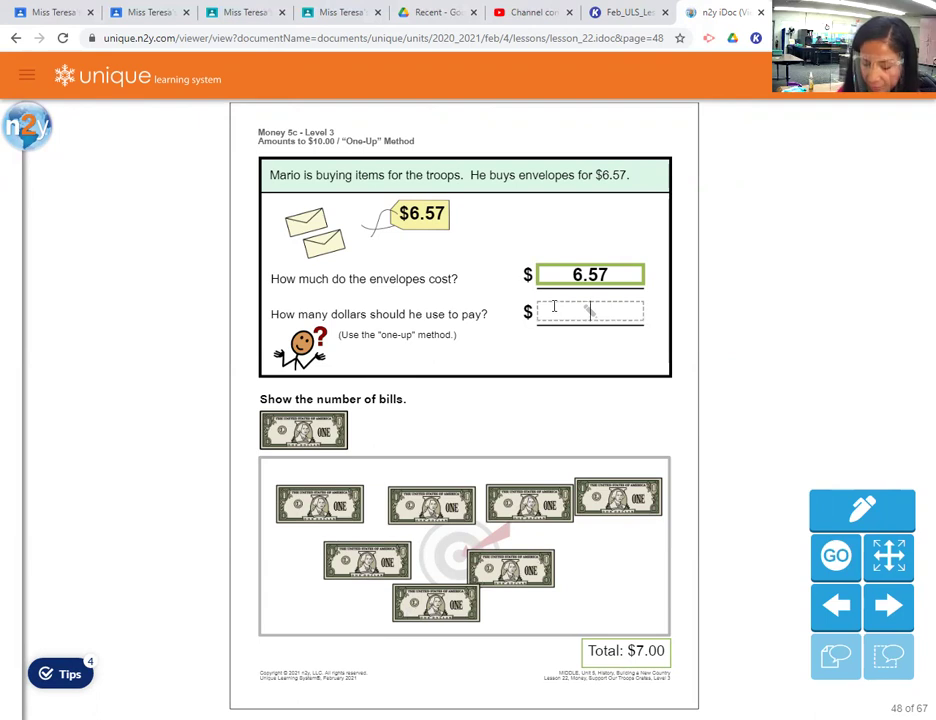
{"action": "type", "text": "7.00"}
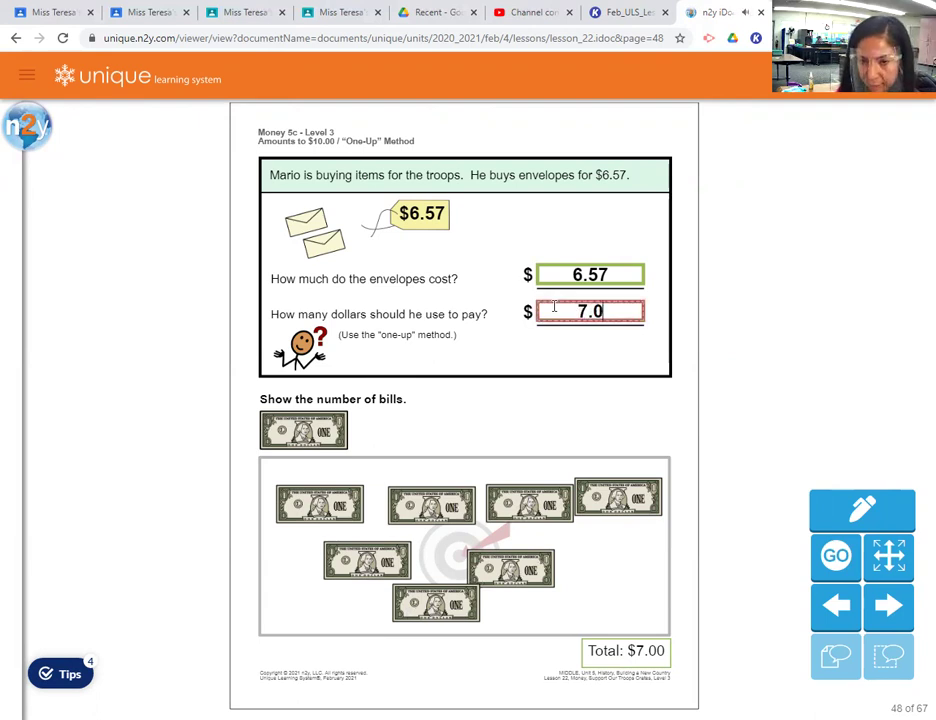
- On Kami's Mario sheet, undo the stray rectangle and handwrite 6.57 as the envelopes cost
{"action": "left_click", "coordinate": [627, 12]}
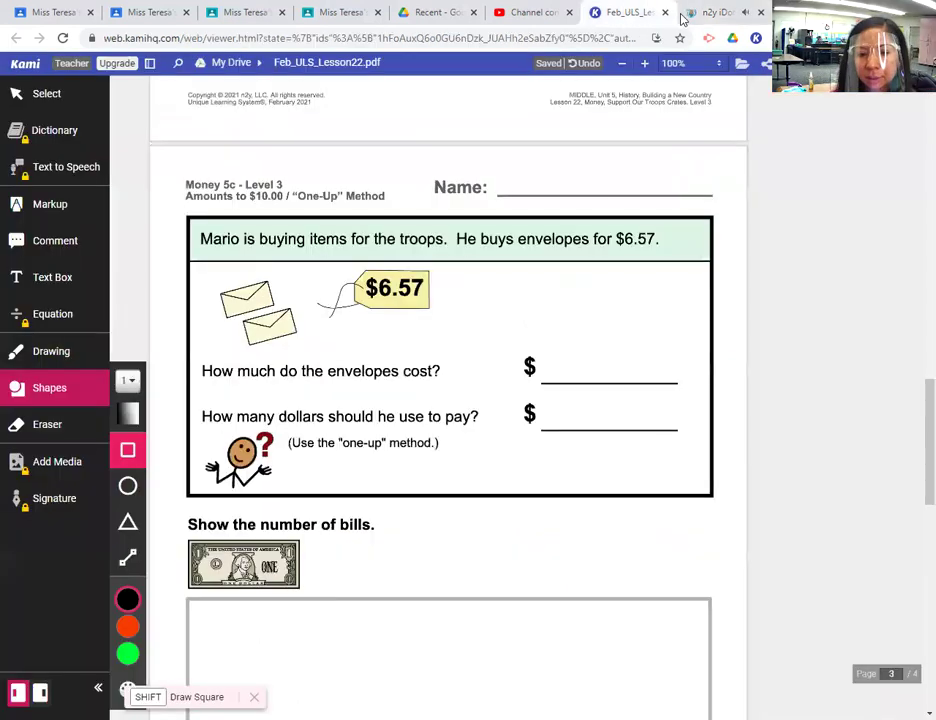
{"action": "left_click_drag", "start_coordinate": [566, 345], "coordinate": [574, 380]}
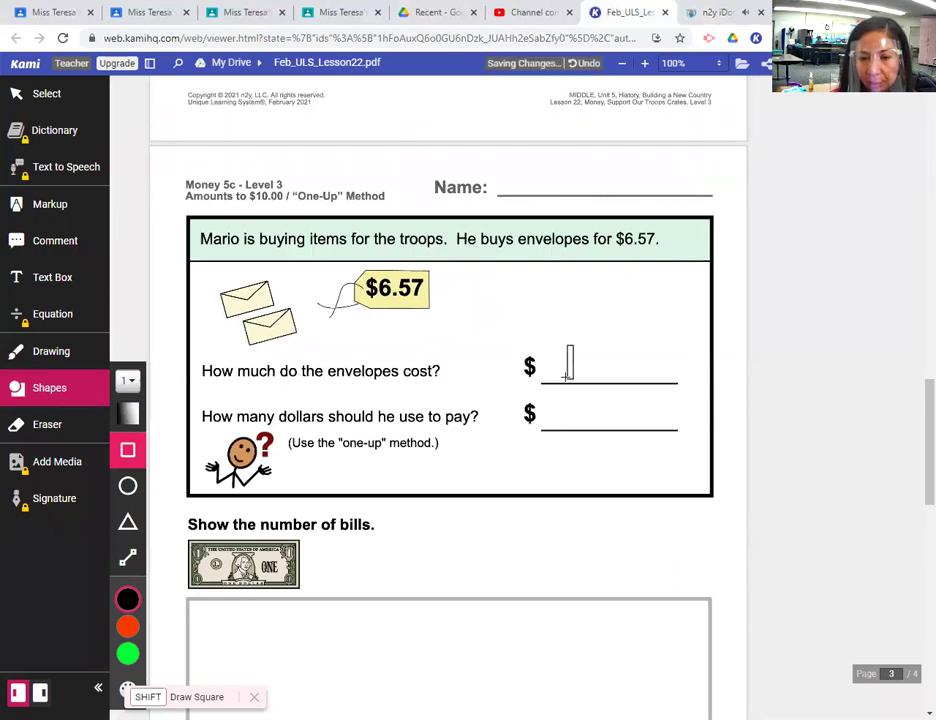
{"action": "left_click", "coordinate": [584, 65]}
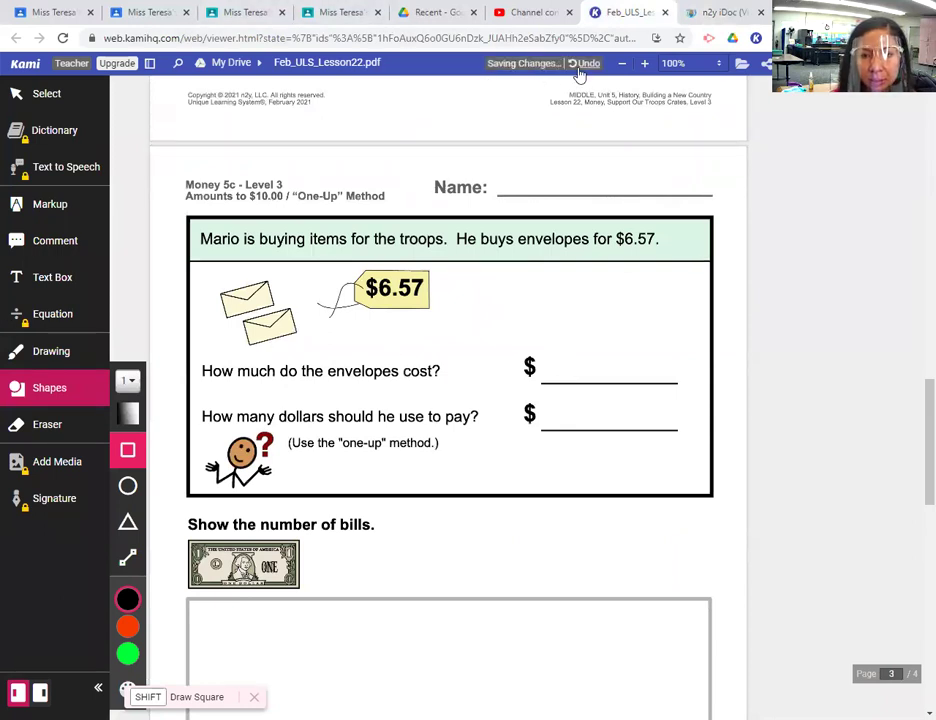
{"action": "left_click", "coordinate": [52, 353]}
{"action": "left_click_drag", "start_coordinate": [552, 375], "coordinate": [567, 372]}
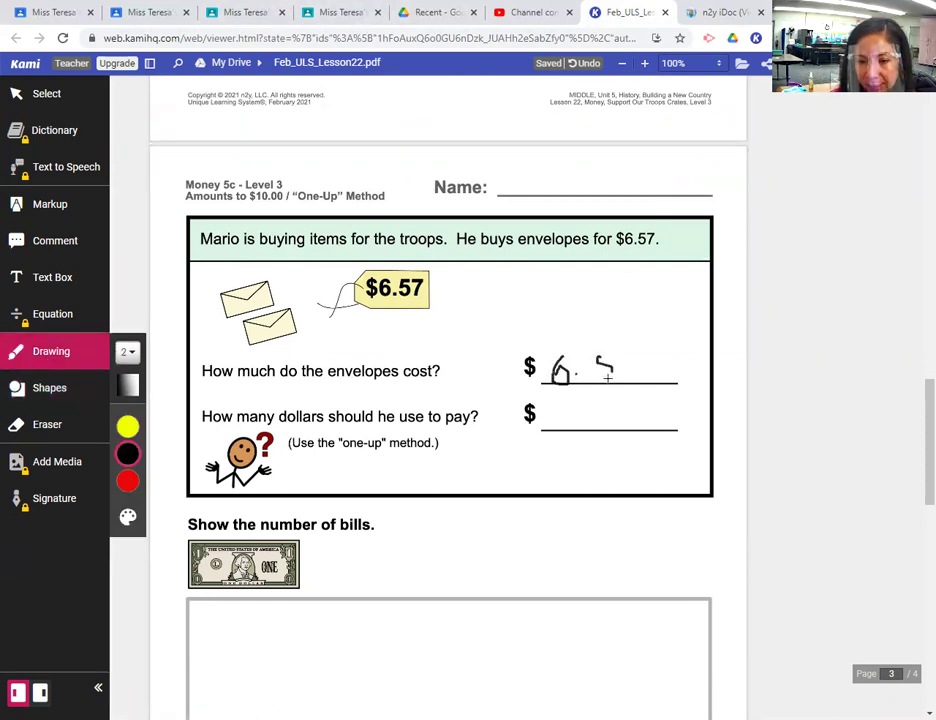
{"action": "left_click_drag", "start_coordinate": [600, 367], "coordinate": [562, 381]}
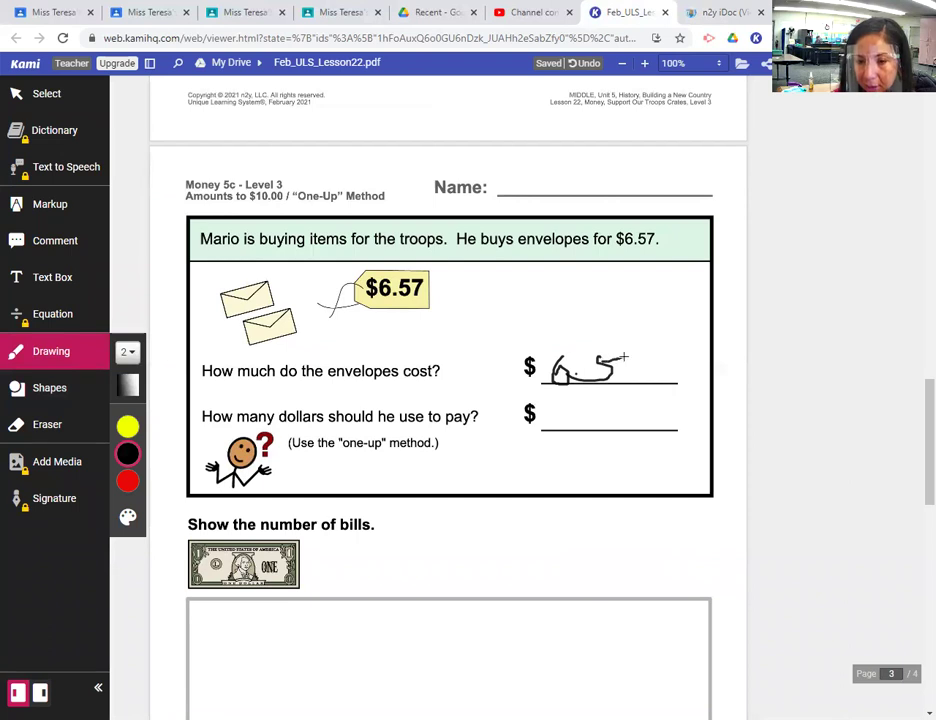
{"action": "mouse_move", "coordinate": [649, 362]}
{"action": "left_mouse_down"}
{"action": "mouse_move", "coordinate": [646, 385]}
{"action": "mouse_move", "coordinate": [600, 424]}
{"action": "mouse_move", "coordinate": [634, 427]}
{"action": "left_mouse_up"}
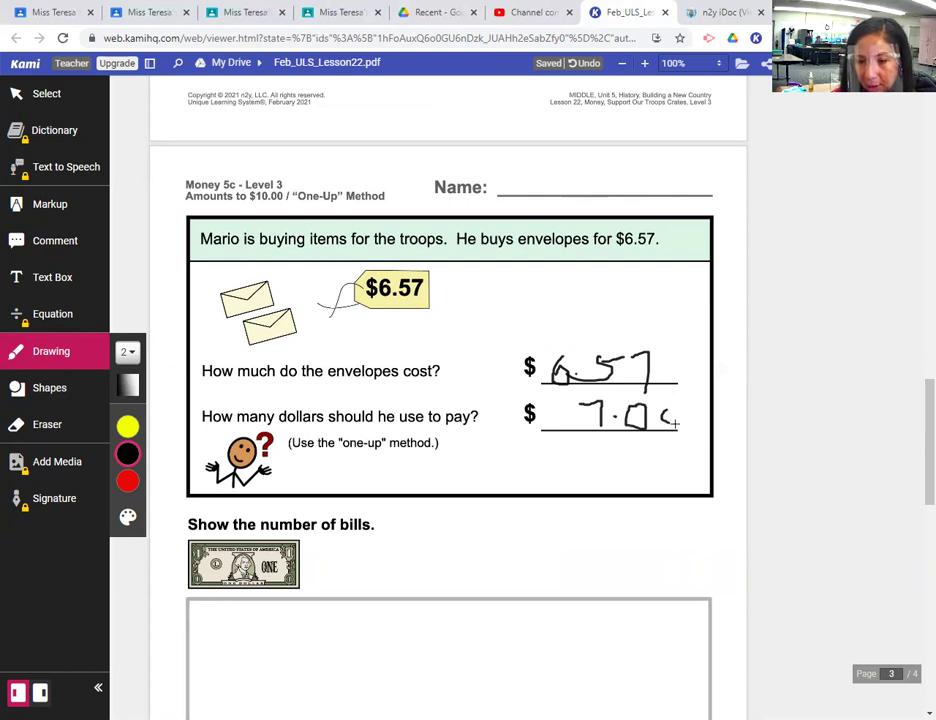
- Scroll Kami past the Mario sheet to the Keisha pens page, then return to n2y
{"action": "scroll", "coordinate": [913, 426], "scroll_direction": "down", "scroll_amount": 2}
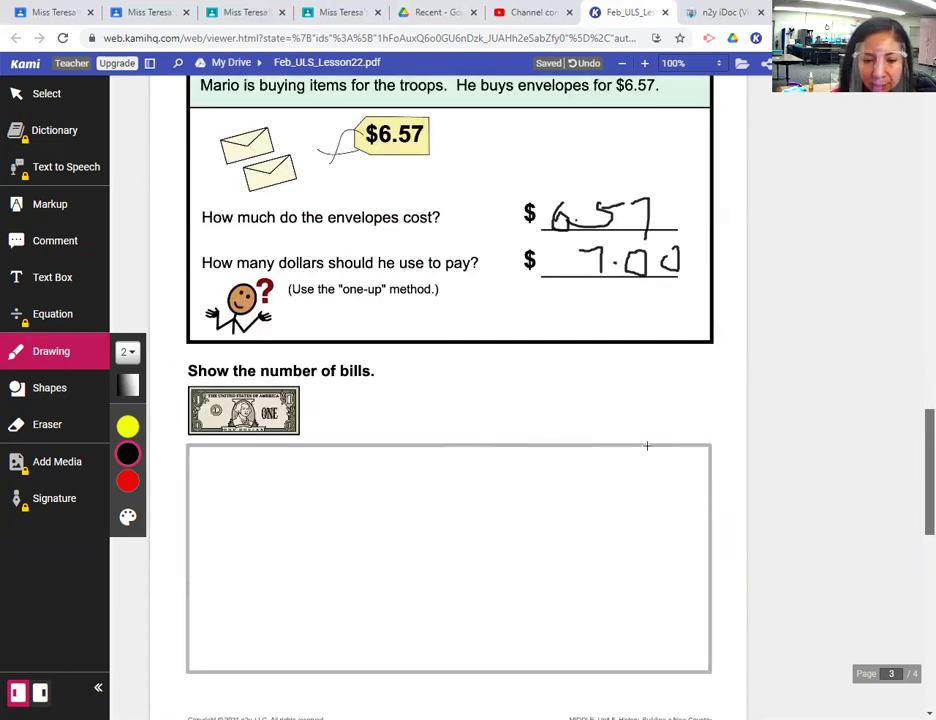
{"action": "mouse_move", "coordinate": [193, 466]}
{"action": "left_mouse_down"}
{"action": "mouse_move", "coordinate": [201, 503]}
{"action": "mouse_move", "coordinate": [278, 509]}
{"action": "mouse_move", "coordinate": [201, 469]}
{"action": "left_mouse_up"}
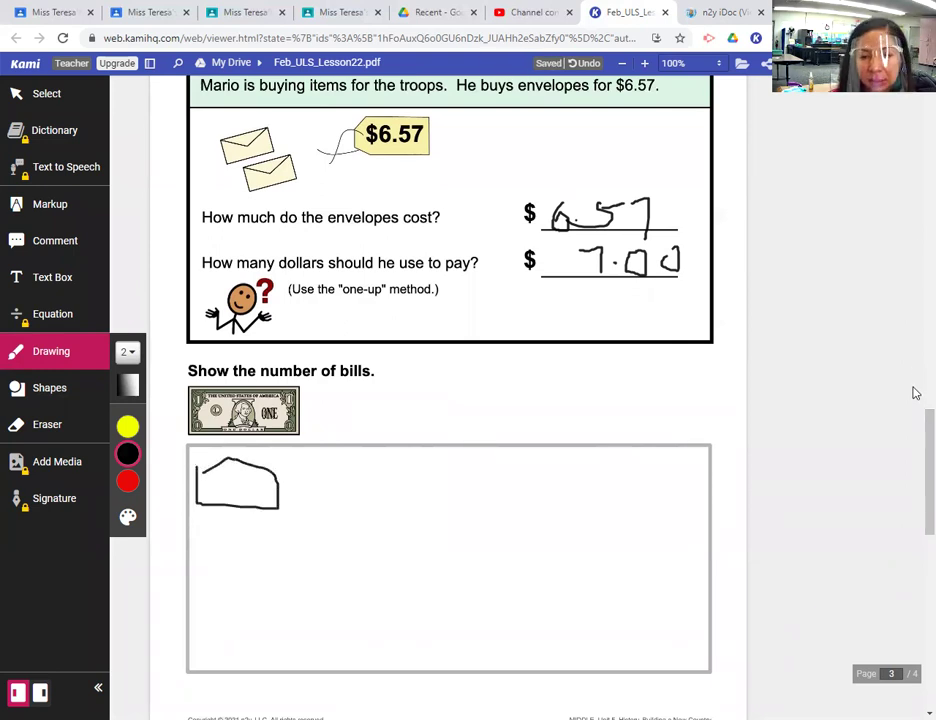
{"action": "scroll", "coordinate": [913, 445], "scroll_direction": "down", "scroll_amount": 2}
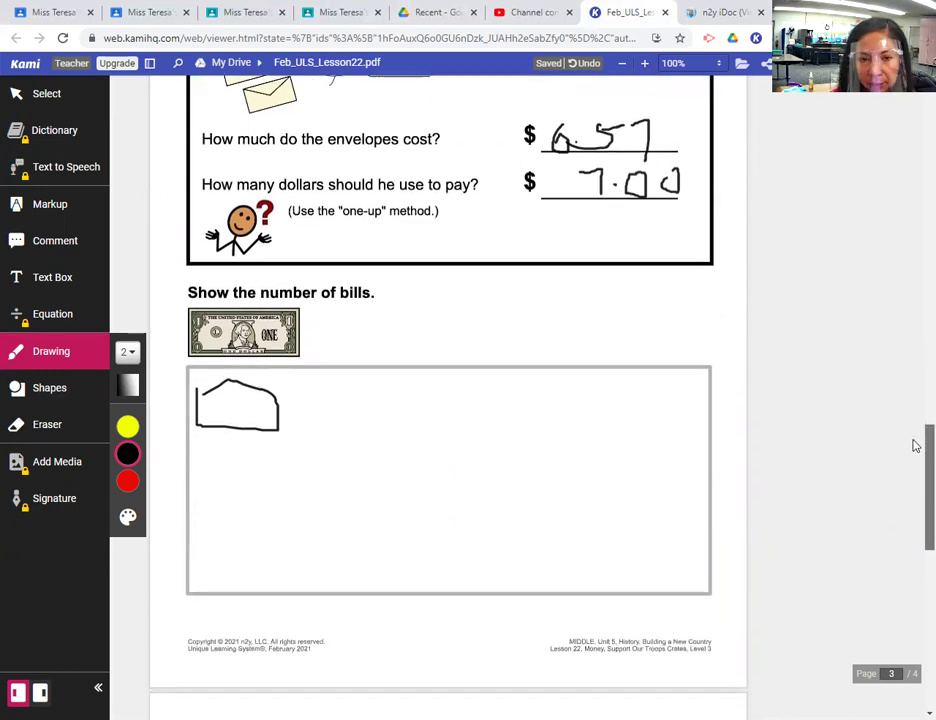
{"action": "scroll", "coordinate": [913, 490], "scroll_direction": "down", "scroll_amount": 2}
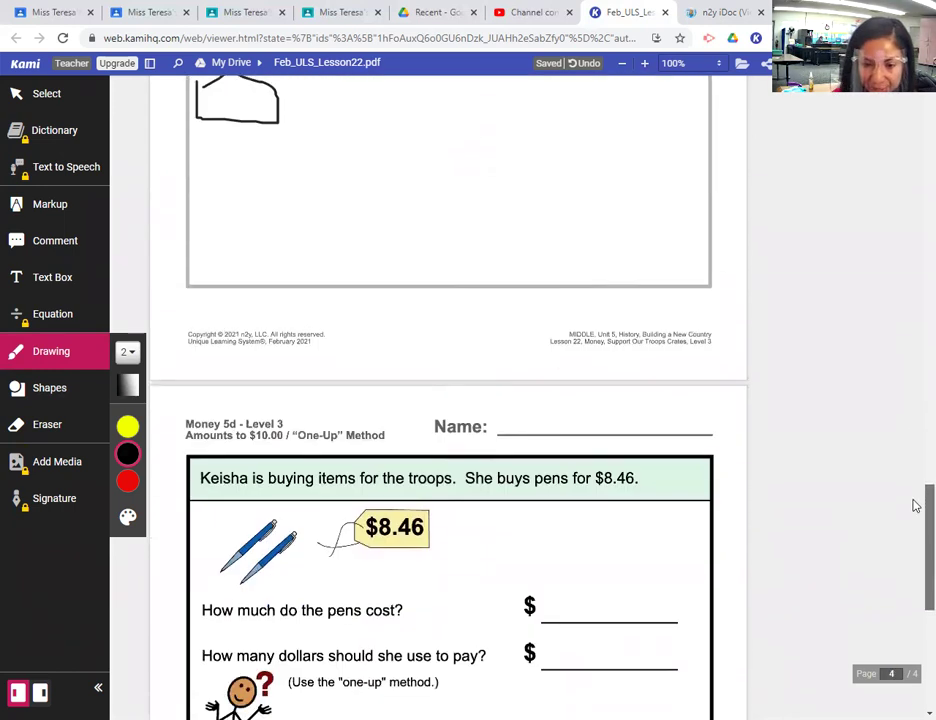
{"action": "scroll", "coordinate": [913, 505], "scroll_direction": "down", "scroll_amount": 2}
{"action": "scroll", "coordinate": [913, 550], "scroll_direction": "down", "scroll_amount": 2}
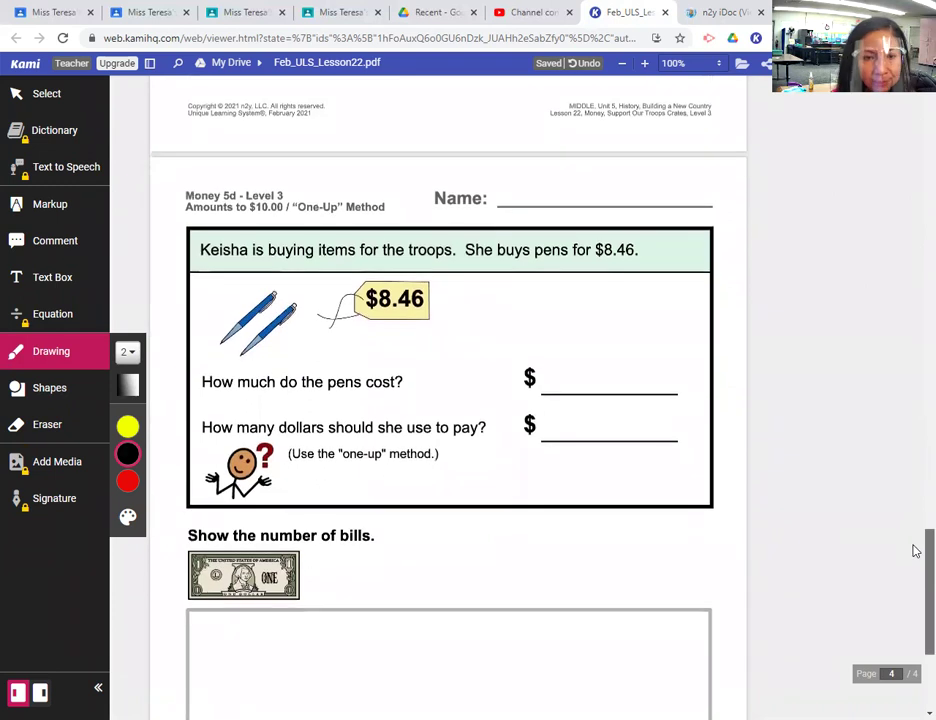
{"action": "scroll", "coordinate": [913, 557], "scroll_direction": "down", "scroll_amount": 1}
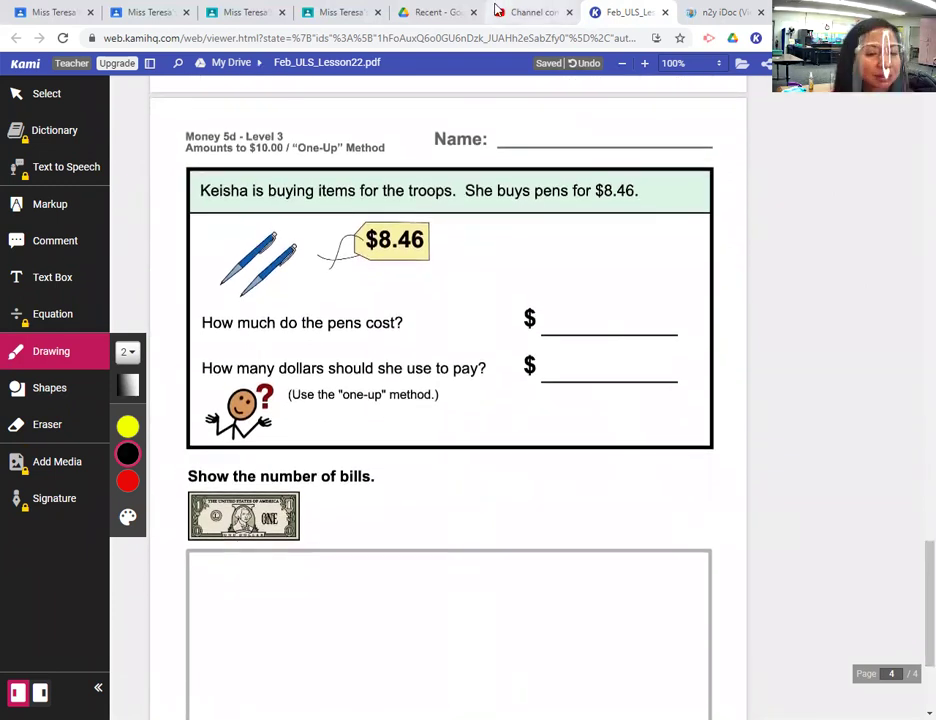
{"action": "left_click", "coordinate": [729, 12]}
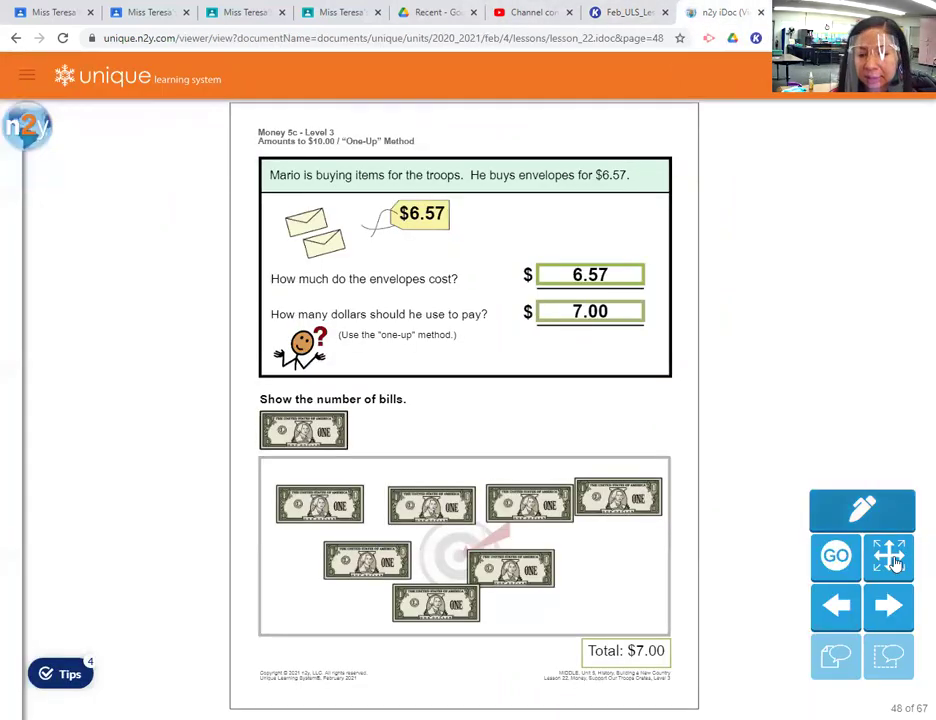
- Go to the Keisha pens worksheet and hear its sentence, question and $8.46 price
{"action": "left_click", "coordinate": [911, 616]}
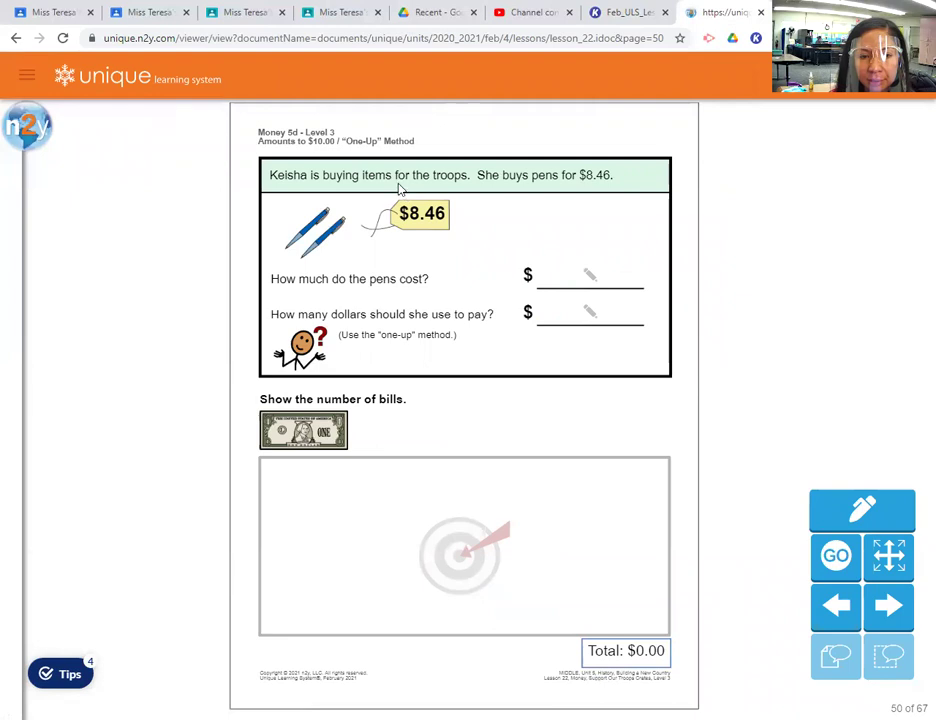
{"action": "left_click", "coordinate": [393, 177]}
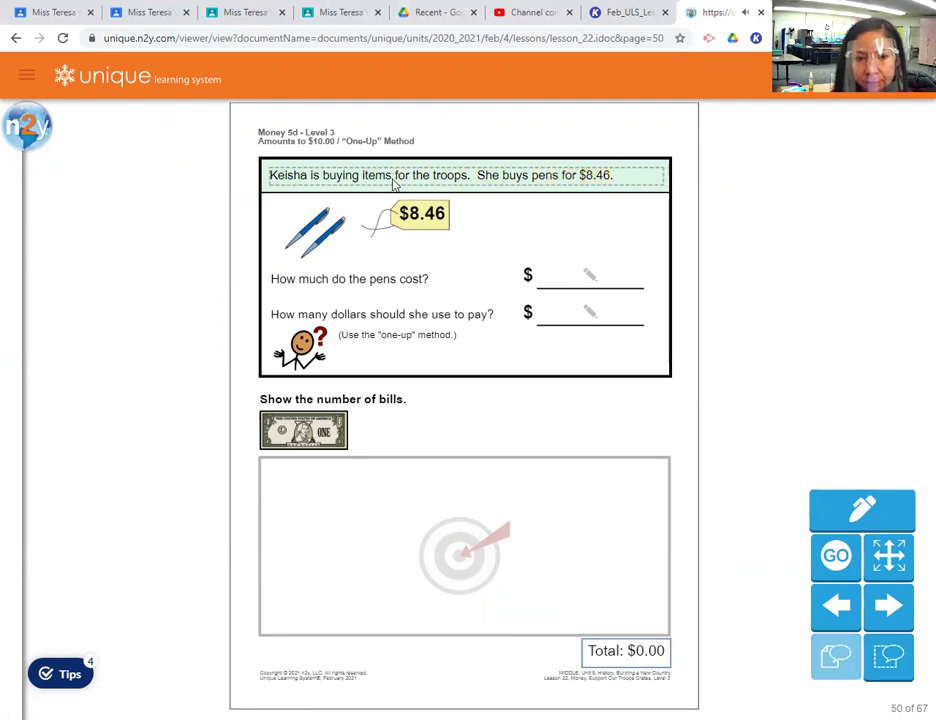
{"action": "left_click", "coordinate": [297, 280]}
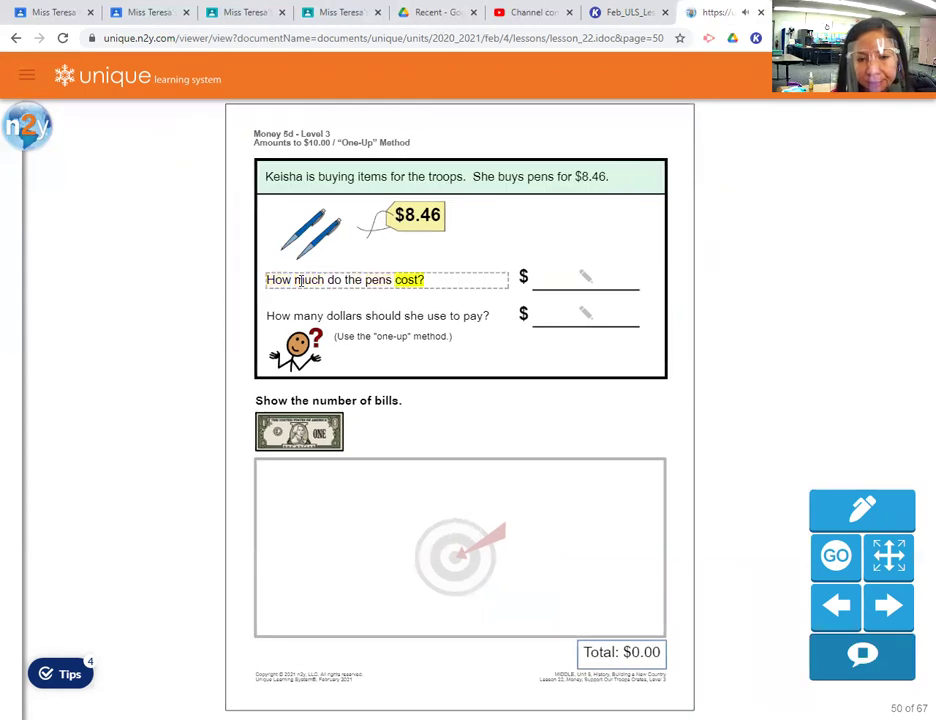
{"action": "left_click", "coordinate": [419, 220]}
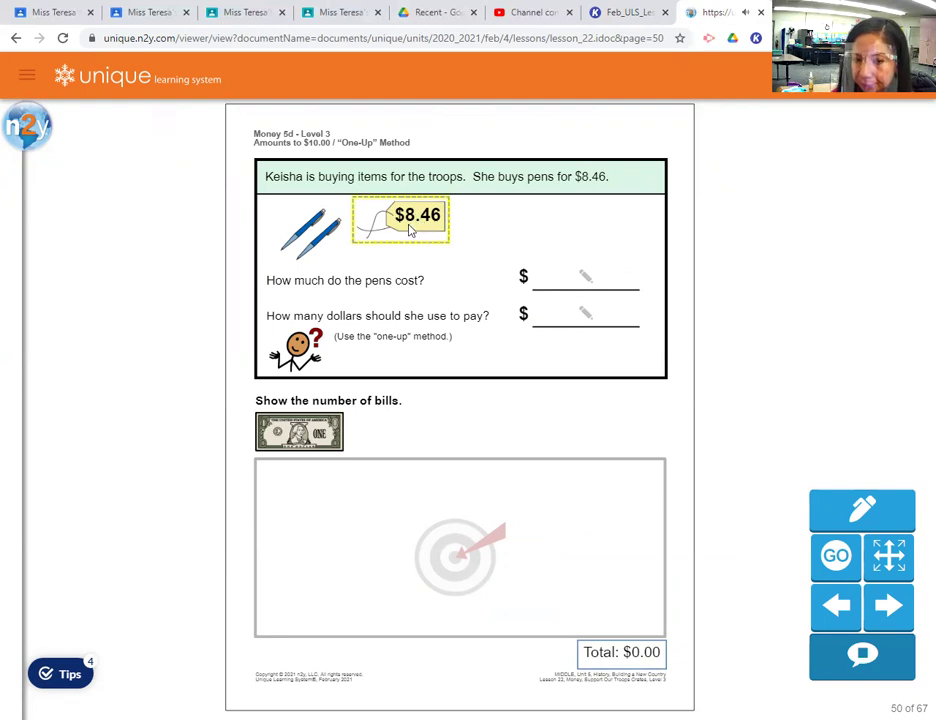
- Enter 8.46 as the pens cost and hear the dollars-to-pay question
{"action": "left_click", "coordinate": [551, 278]}
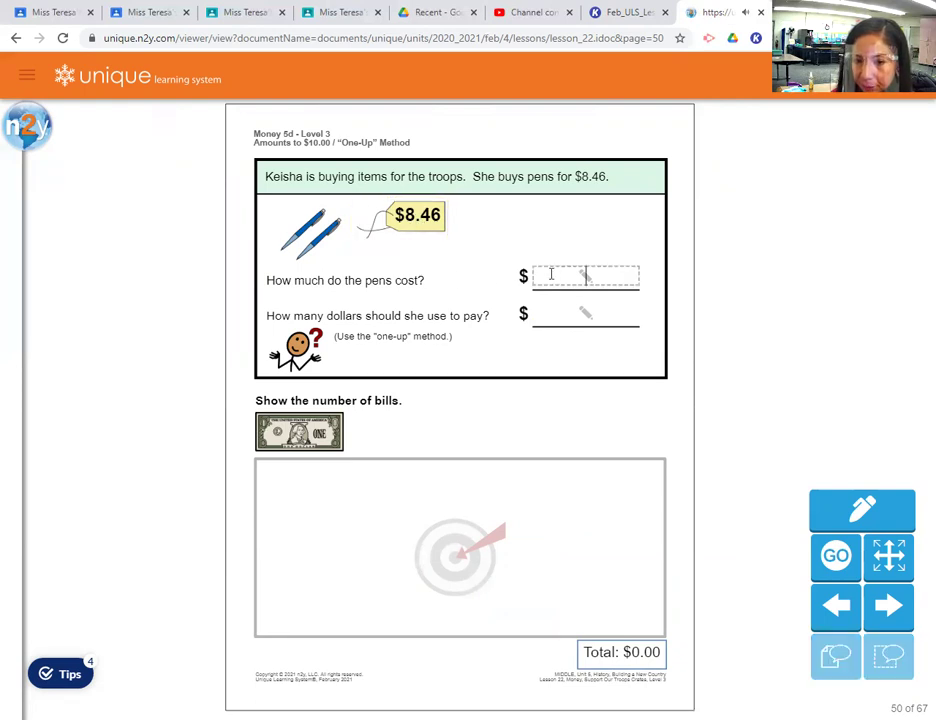
{"action": "type", "text": "8."}
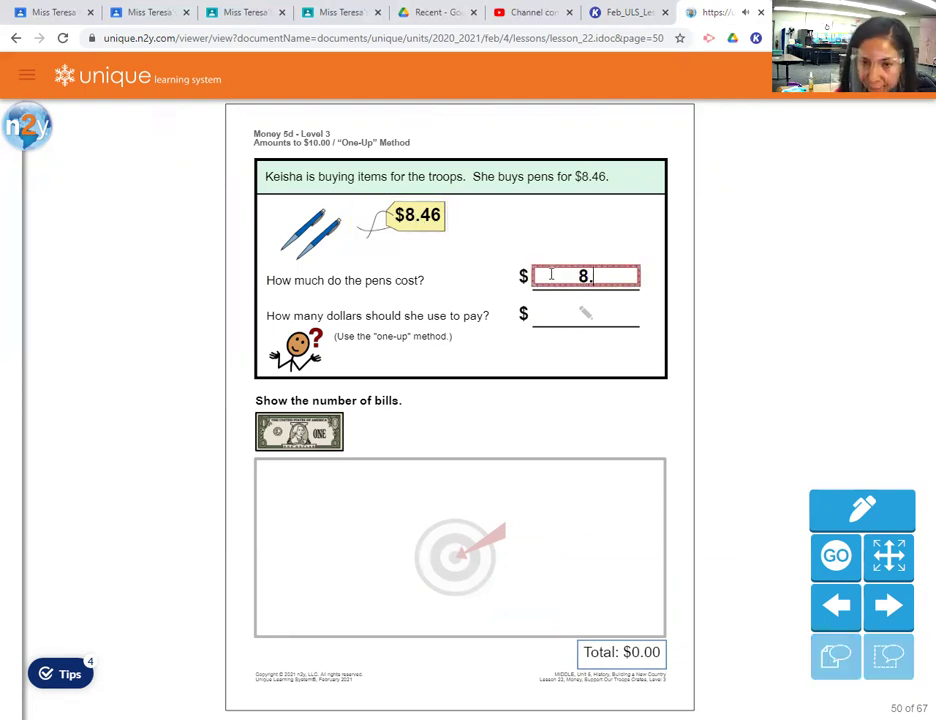
{"action": "type", "text": "46"}
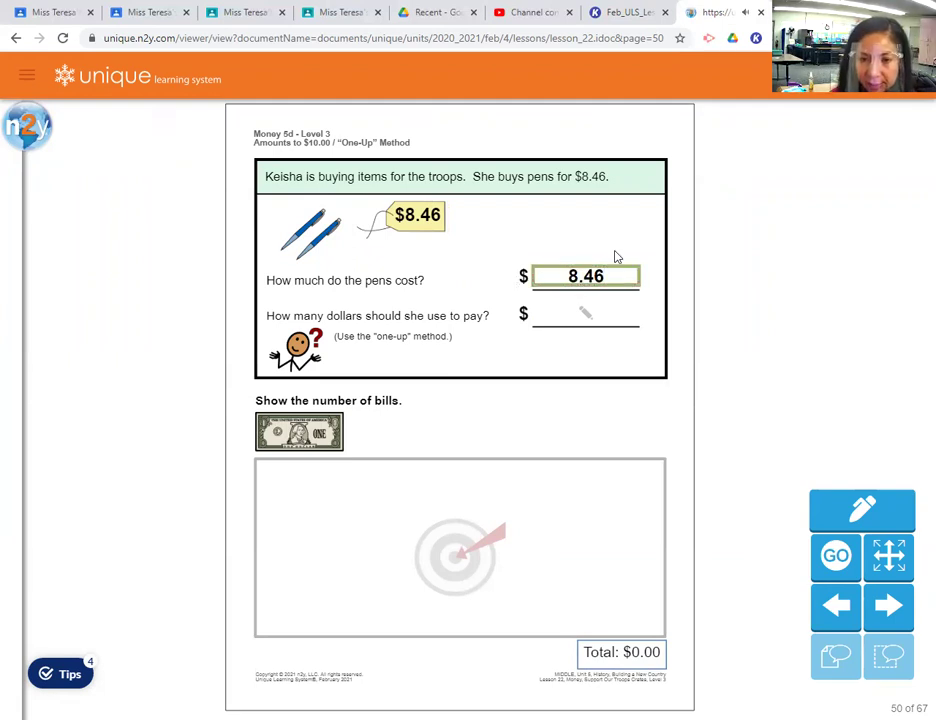
{"action": "left_click", "coordinate": [326, 317]}
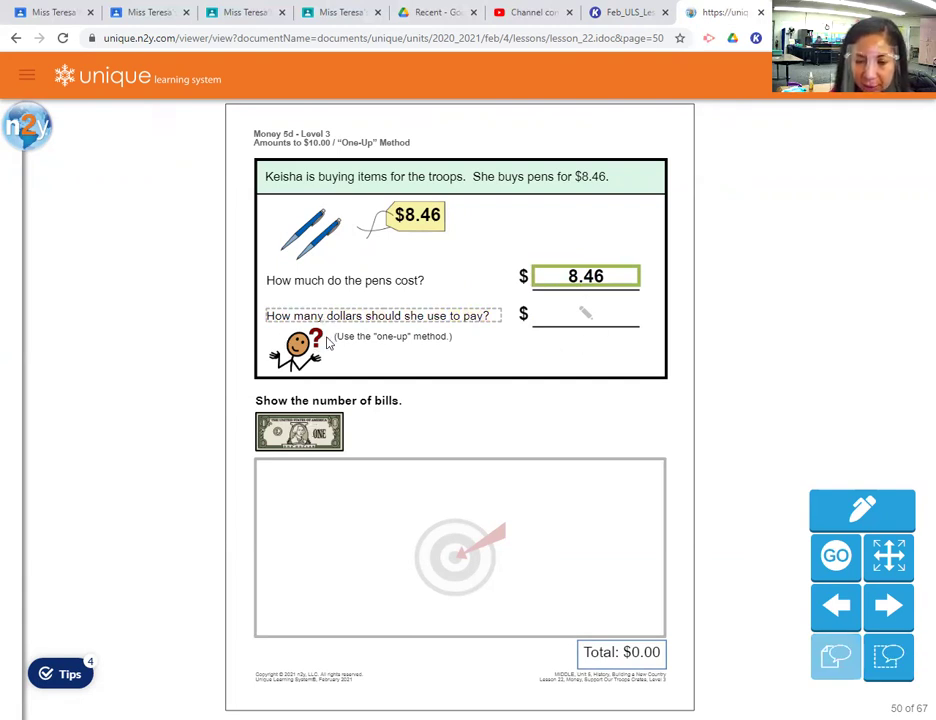
- Drag nine one-dollar bills into the box for $9.00 and enter 9.00 as the dollars to pay
{"action": "left_click", "coordinate": [328, 430]}
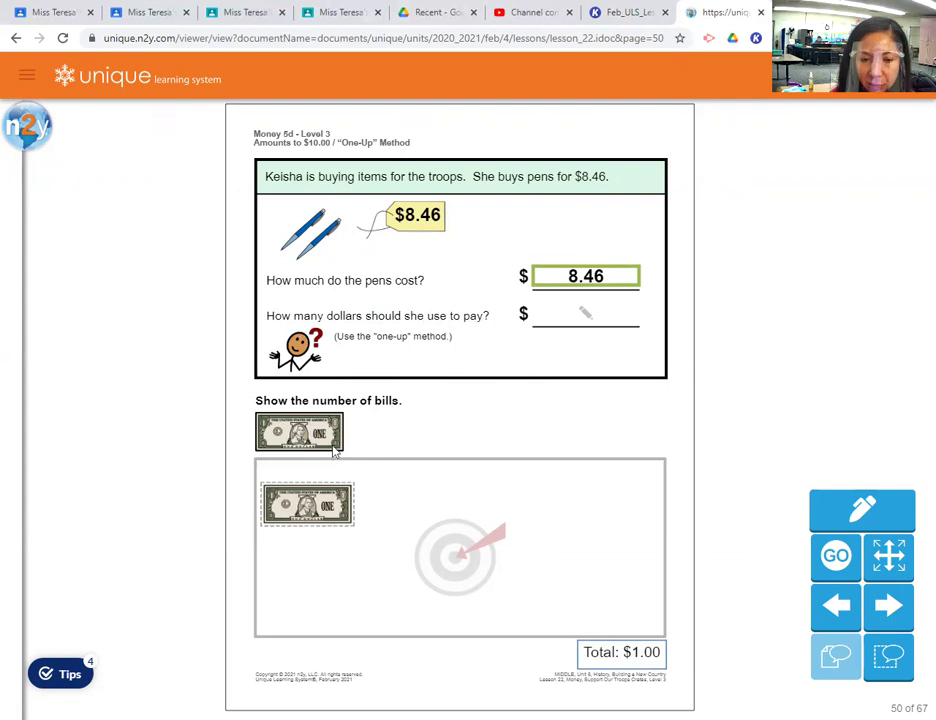
{"action": "left_click_drag", "start_coordinate": [331, 442], "coordinate": [432, 506]}
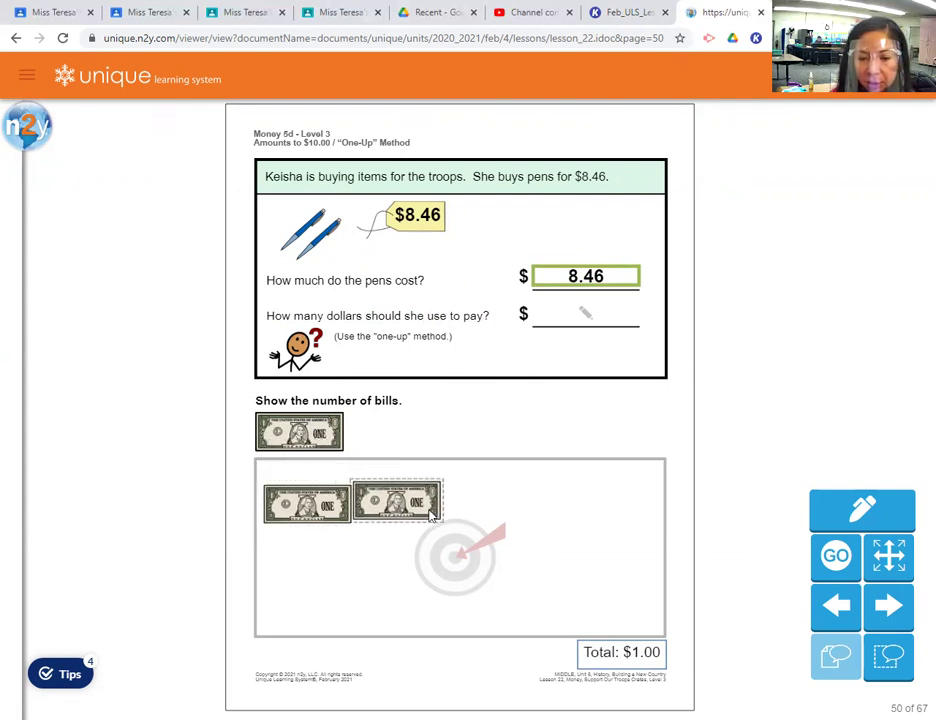
{"action": "left_click_drag", "start_coordinate": [306, 416], "coordinate": [520, 512]}
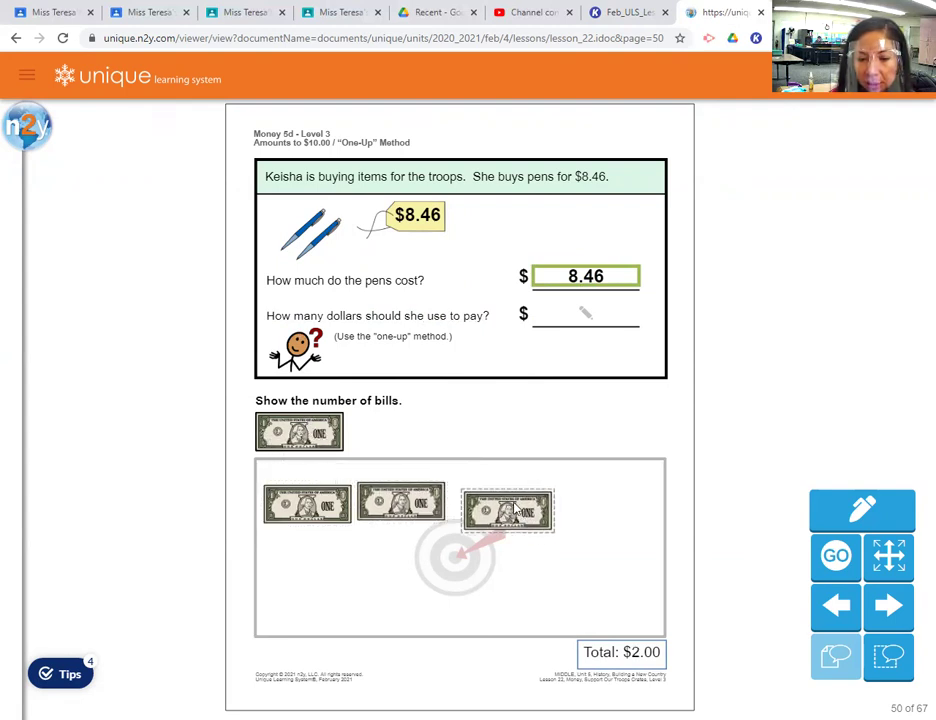
{"action": "left_click_drag", "start_coordinate": [300, 430], "coordinate": [638, 495]}
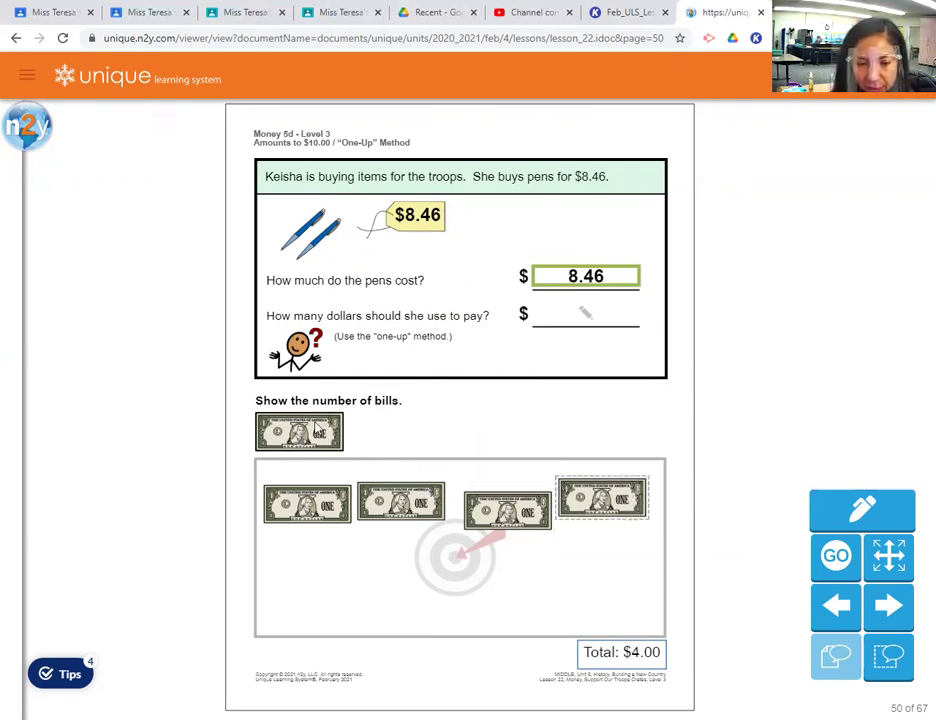
{"action": "left_click", "coordinate": [320, 513]}
{"action": "left_click_drag", "start_coordinate": [292, 432], "coordinate": [446, 565]}
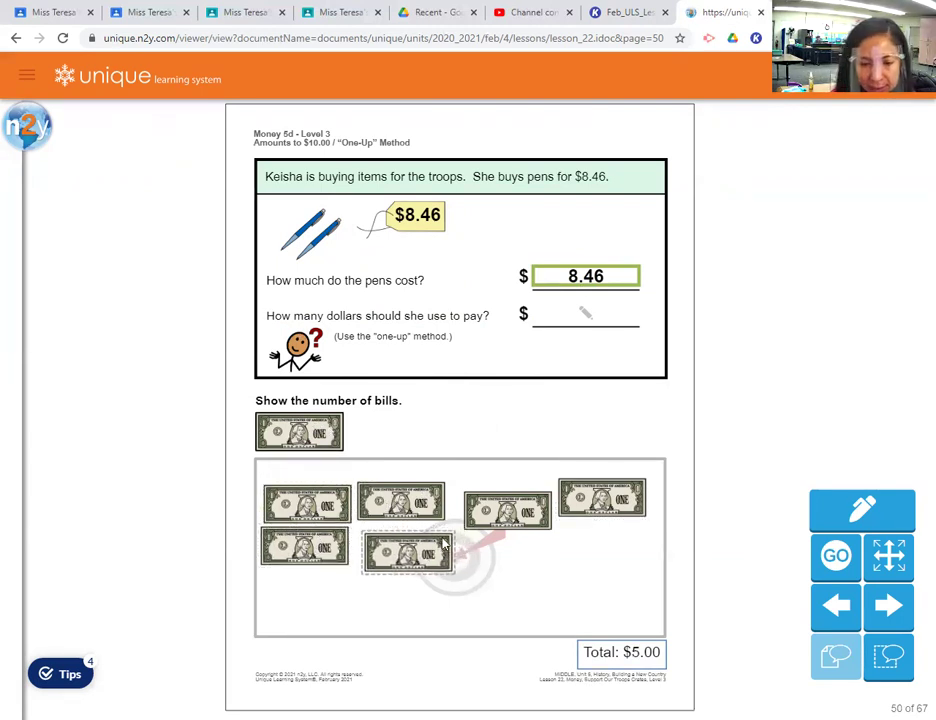
{"action": "left_click_drag", "start_coordinate": [288, 424], "coordinate": [532, 560]}
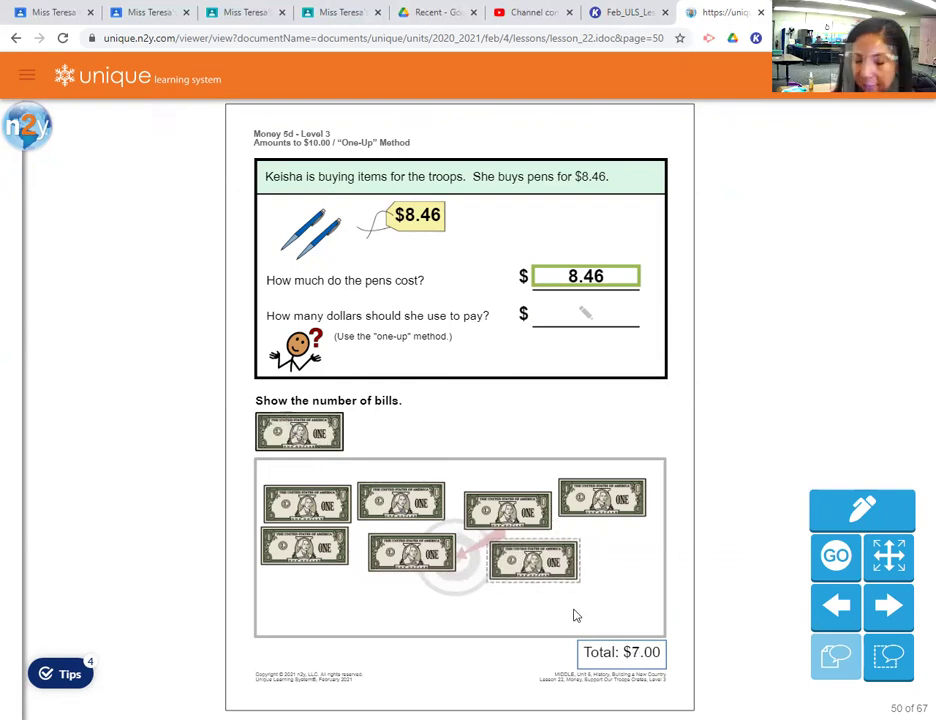
{"action": "left_click_drag", "start_coordinate": [280, 420], "coordinate": [591, 550]}
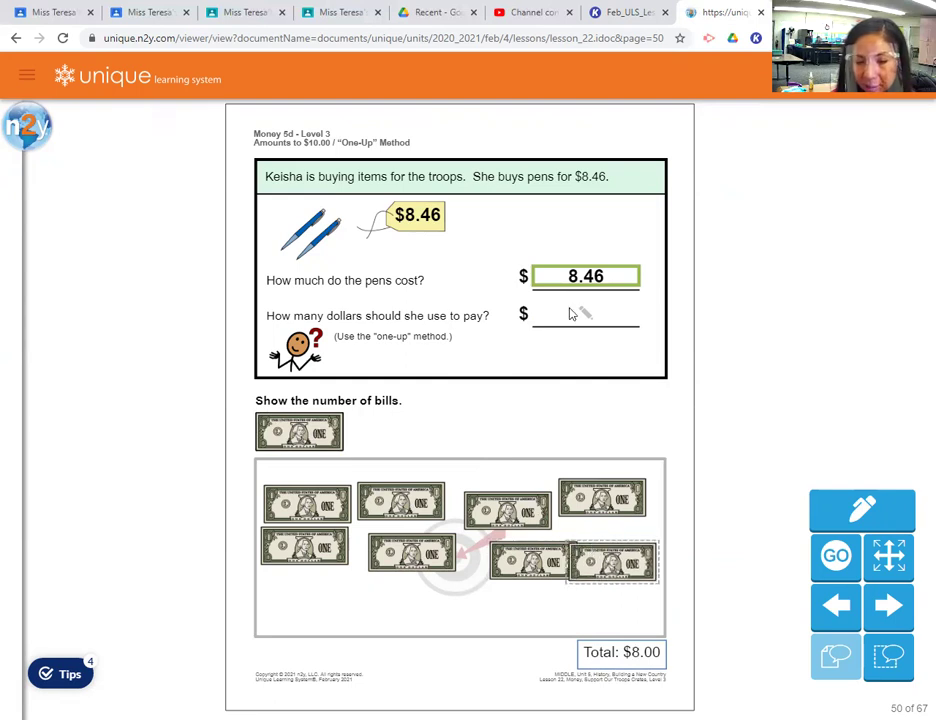
{"action": "left_click_drag", "start_coordinate": [300, 430], "coordinate": [330, 593]}
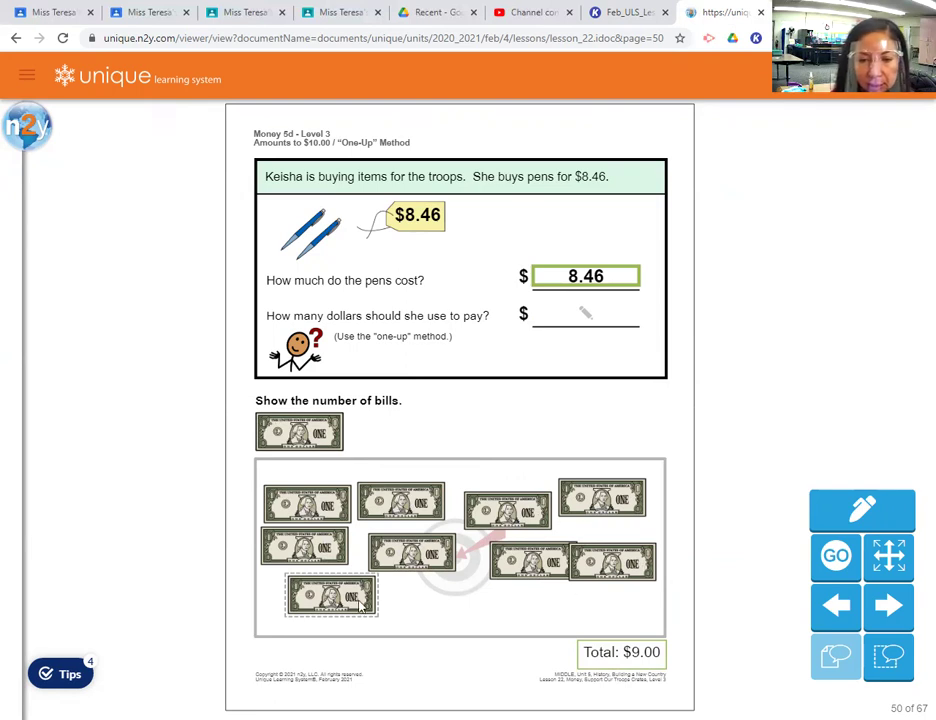
{"action": "left_click", "coordinate": [585, 310]}
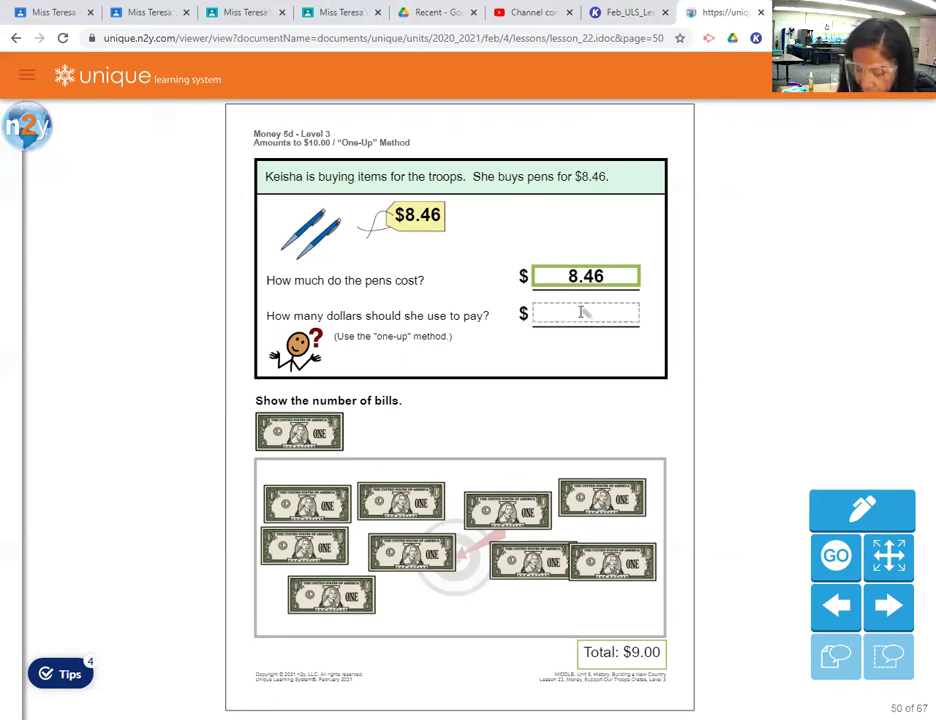
{"action": "type", "text": "9.00"}
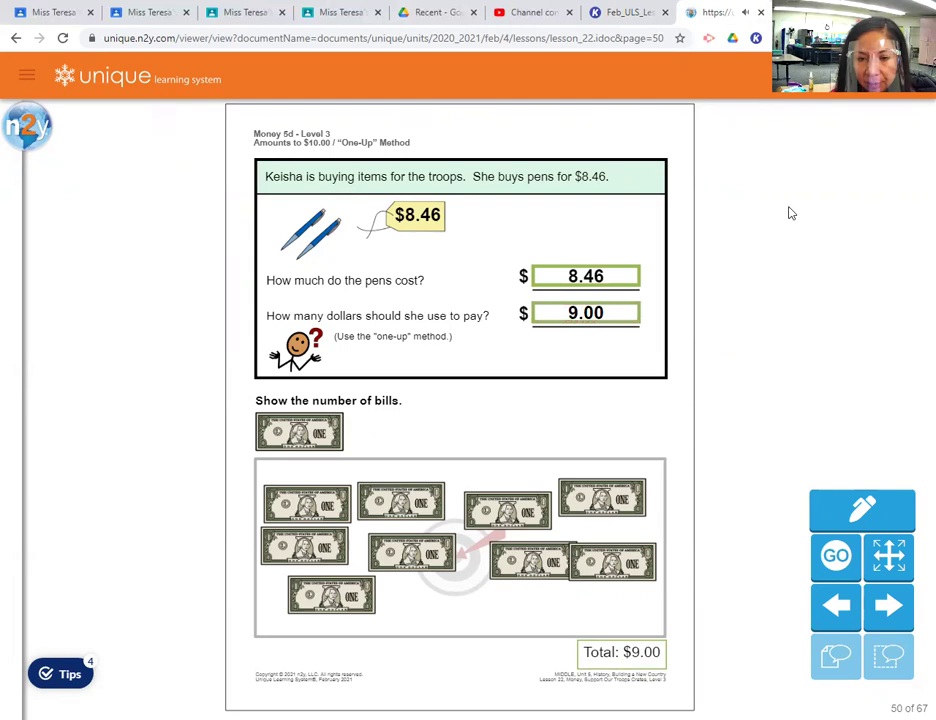
- Handwrite 8.46 and 9.00 on the answer lines of Kami's Keisha sheet
{"action": "left_click", "coordinate": [630, 12]}
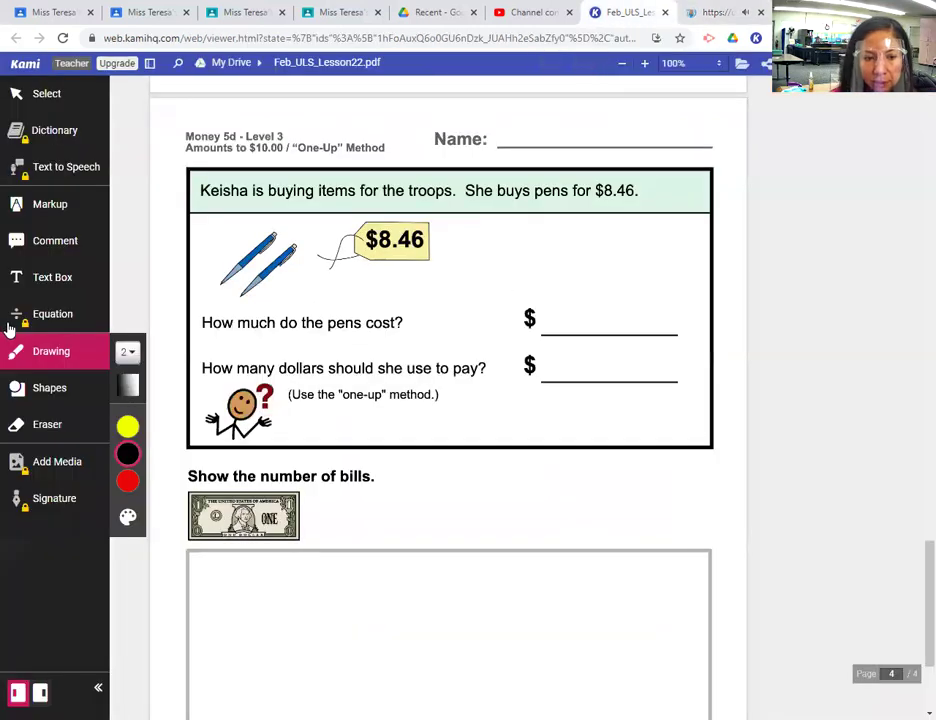
{"action": "mouse_move", "coordinate": [568, 293]}
{"action": "left_mouse_down"}
{"action": "mouse_move", "coordinate": [551, 290]}
{"action": "mouse_move", "coordinate": [558, 318]}
{"action": "mouse_move", "coordinate": [547, 328]}
{"action": "mouse_move", "coordinate": [567, 295]}
{"action": "mouse_move", "coordinate": [604, 308]}
{"action": "mouse_move", "coordinate": [607, 333]}
{"action": "left_mouse_up"}
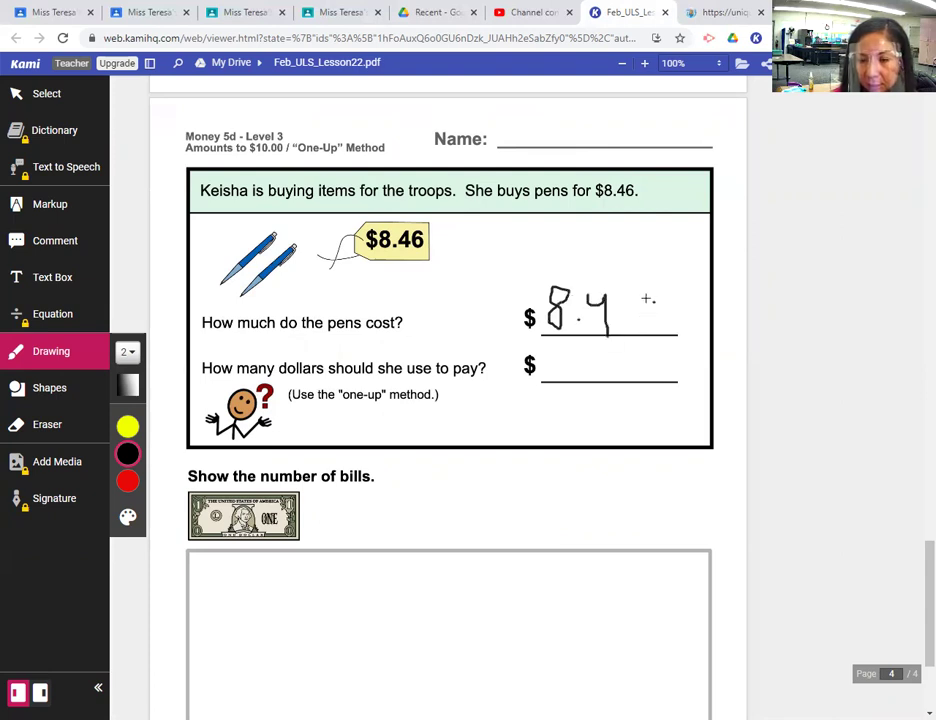
{"action": "mouse_move", "coordinate": [647, 298]}
{"action": "left_mouse_down"}
{"action": "mouse_move", "coordinate": [650, 322]}
{"action": "mouse_move", "coordinate": [652, 303]}
{"action": "mouse_move", "coordinate": [625, 300]}
{"action": "mouse_move", "coordinate": [625, 320]}
{"action": "mouse_move", "coordinate": [660, 309]}
{"action": "mouse_move", "coordinate": [648, 302]}
{"action": "left_mouse_up"}
{"action": "mouse_move", "coordinate": [581, 352]}
{"action": "left_mouse_down"}
{"action": "mouse_move", "coordinate": [566, 362]}
{"action": "mouse_move", "coordinate": [581, 353]}
{"action": "mouse_move", "coordinate": [577, 388]}
{"action": "left_mouse_up"}
{"action": "mouse_move", "coordinate": [607, 343]}
{"action": "left_mouse_down"}
{"action": "mouse_move", "coordinate": [608, 388]}
{"action": "mouse_move", "coordinate": [631, 342]}
{"action": "mouse_move", "coordinate": [646, 360]}
{"action": "mouse_move", "coordinate": [665, 345]}
{"action": "left_mouse_up"}
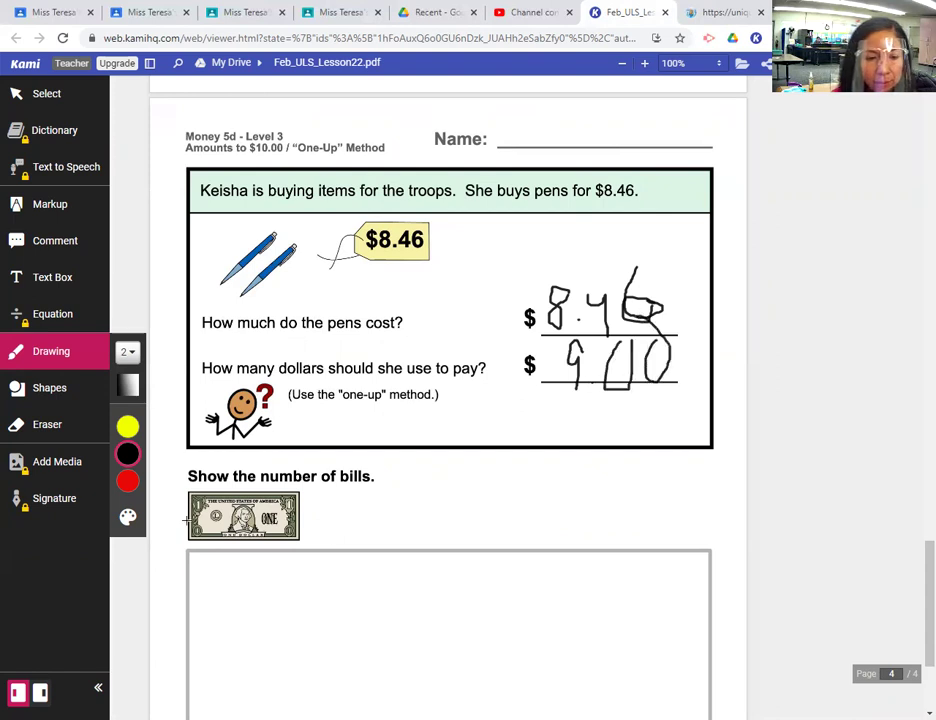
- Draw one rectangle as a bill in the Keisha sheet's bills box
{"action": "left_click", "coordinate": [46, 389]}
{"action": "left_click_drag", "start_coordinate": [211, 594], "coordinate": [303, 633]}
{"action": "scroll", "coordinate": [913, 612], "scroll_direction": "down", "scroll_amount": 1}
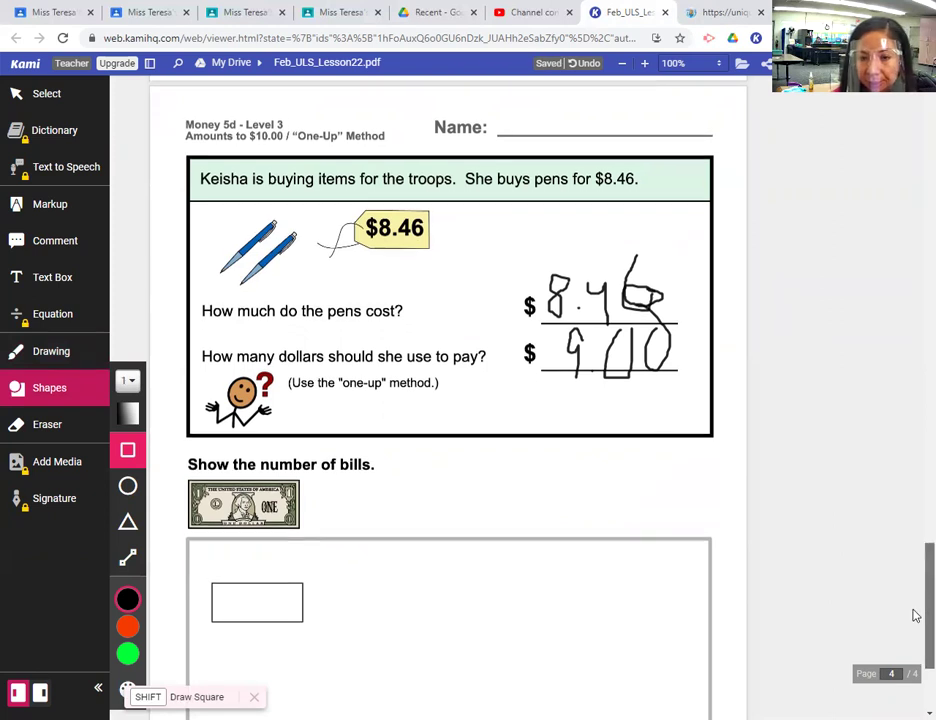
- Return to the n2y page 50 pens worksheet showing 8.46, 9.00 and $9.00 in bills
{"action": "left_click", "coordinate": [707, 9]}
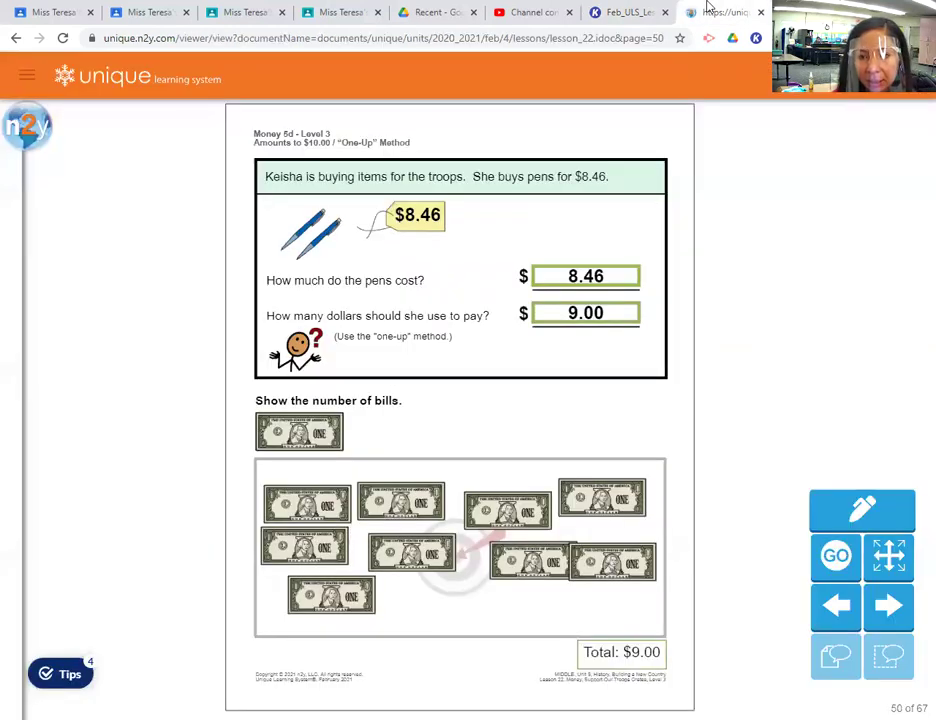